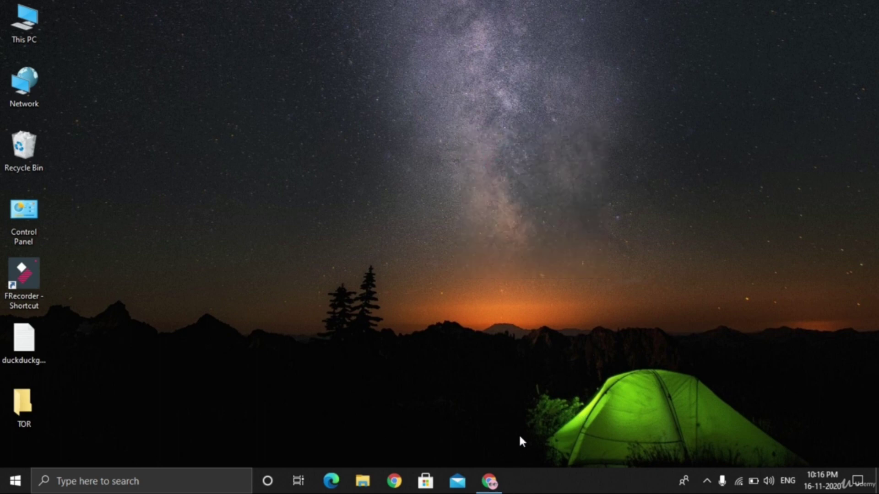
Step: Search Google for 'tor' in Chrome and open the torproject.org homepage
left_click(489, 481)
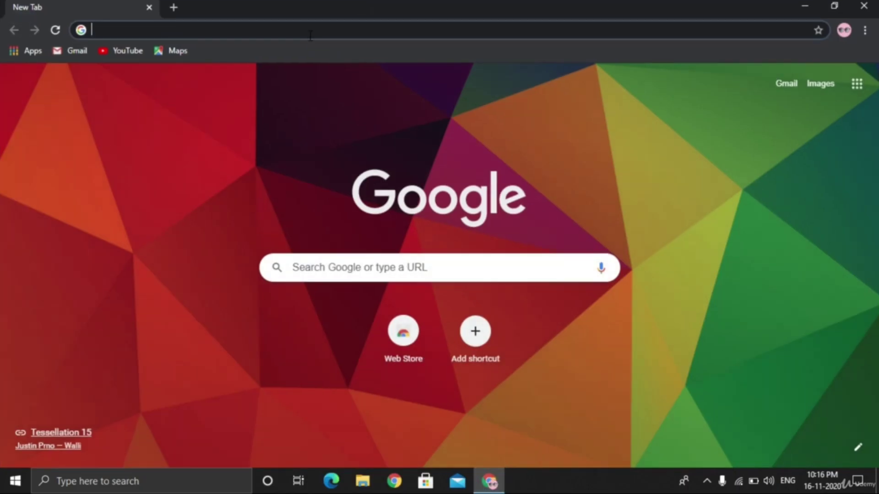
type("tor")
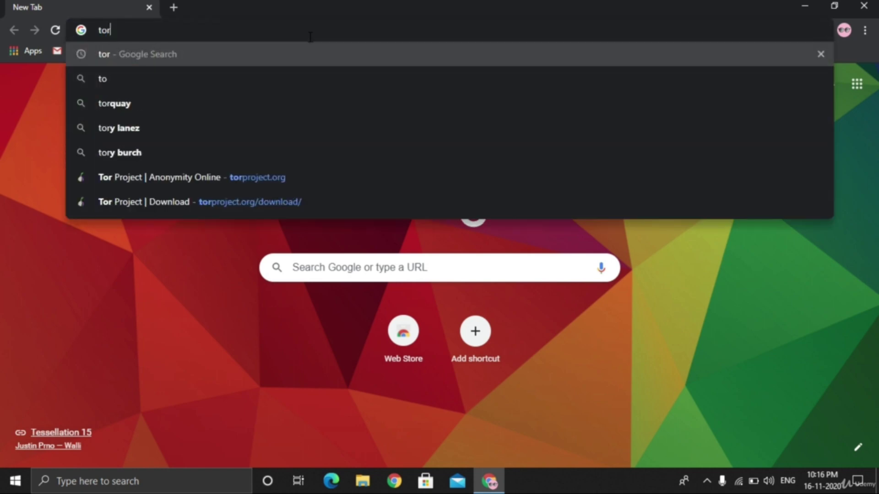
key("Return")
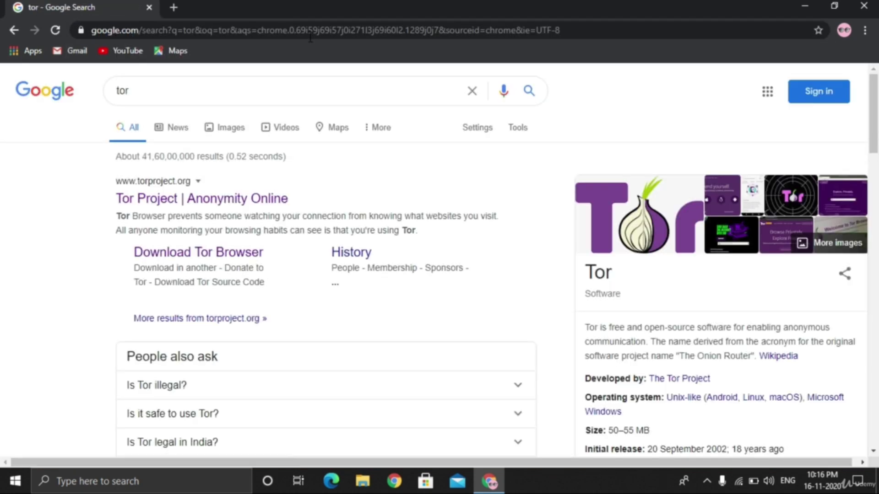
left_click(236, 203)
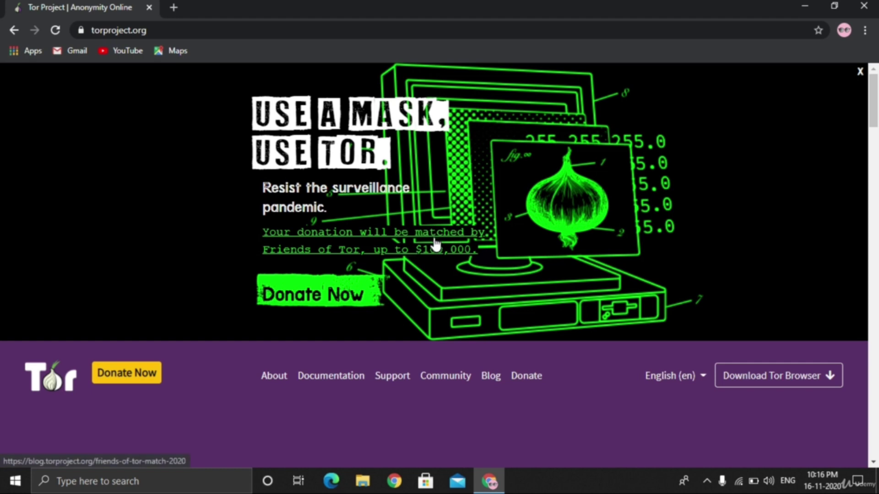
scroll(2, 160, "down", 10)
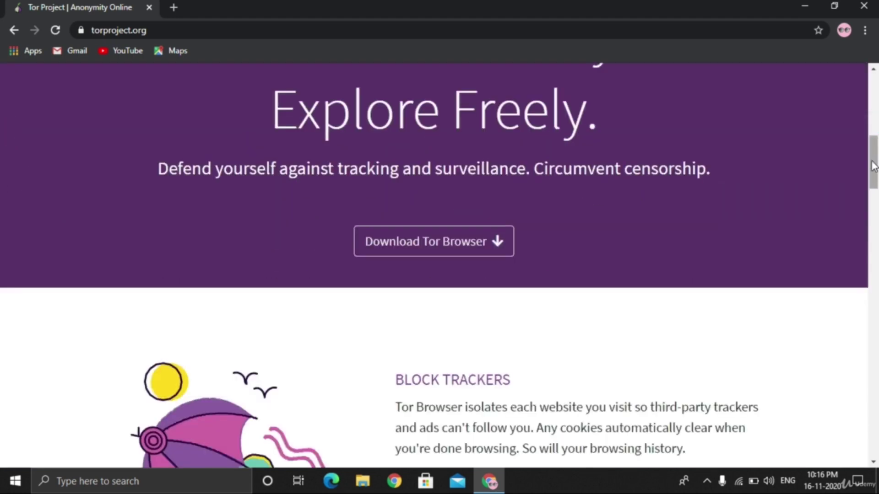
Step: Go to the Tor Browser download page and download the 69.7 MB Windows installer
left_click(465, 242)
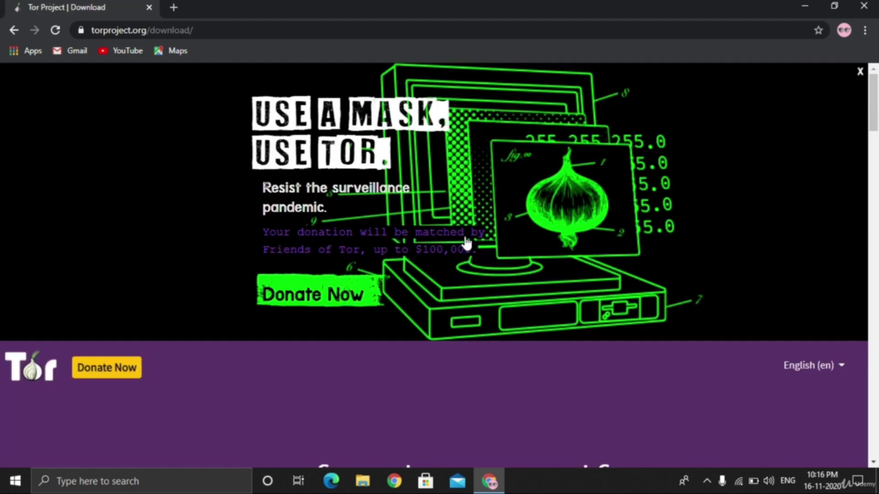
scroll(2, 137, "down", 8)
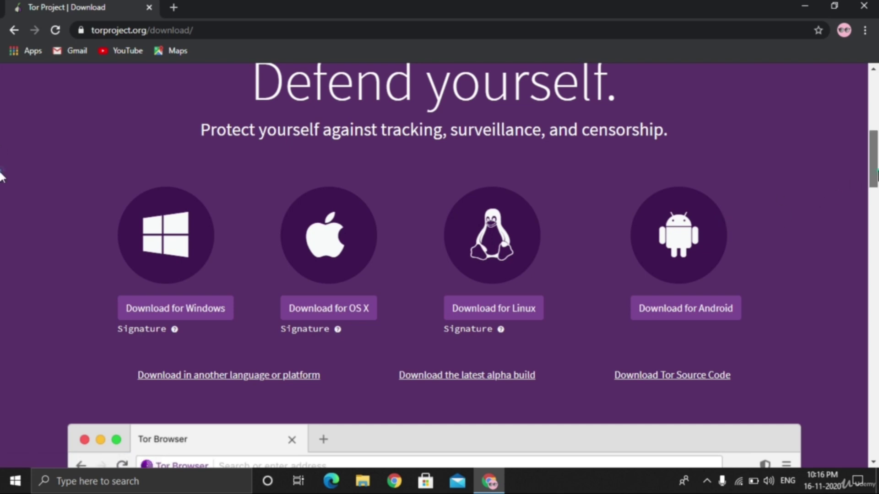
scroll(1, 176, "down", 6)
scroll(2, 215, "down", 6)
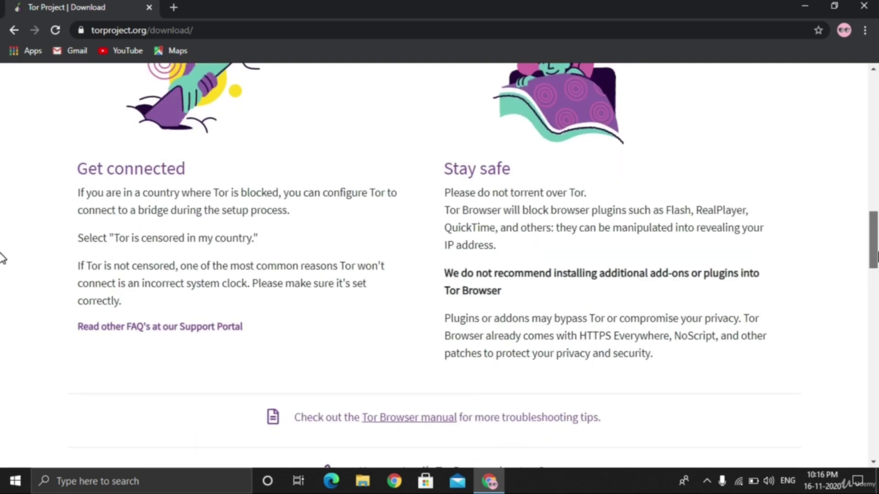
scroll(2, 260, "down", 20)
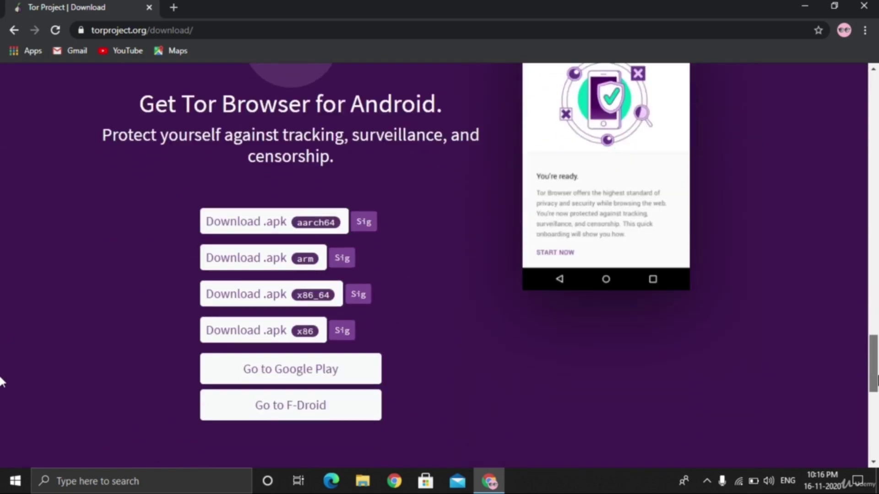
scroll(2, 390, "up", 2)
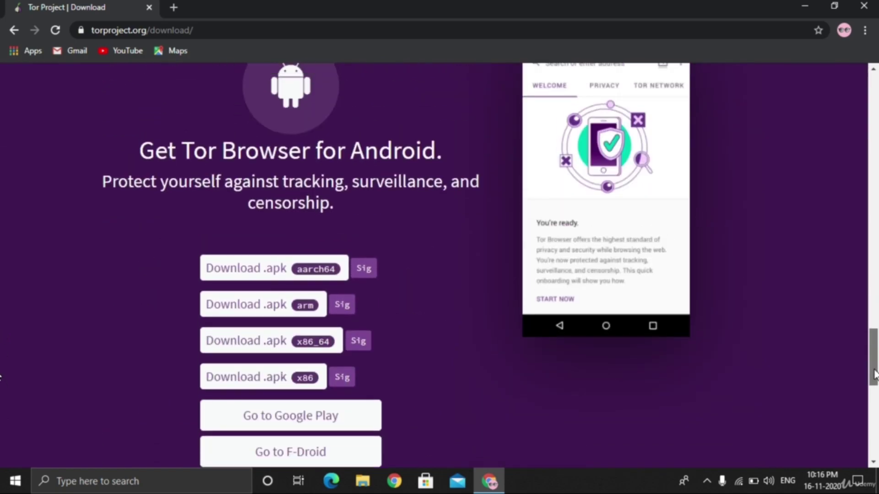
left_click_drag(875, 375, 839, 181)
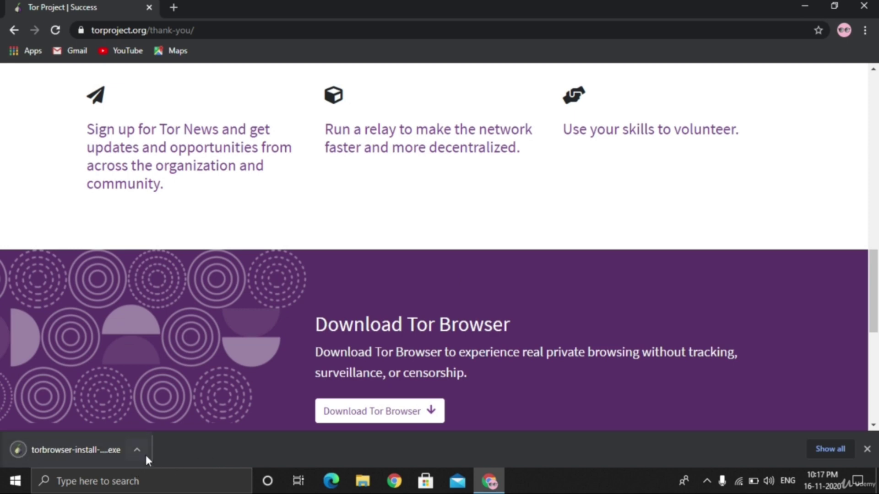
Step: Find the torbrowser-install-win64-10.0.4_en-US installer in This PC > Downloads and copy it
left_click(803, 6)
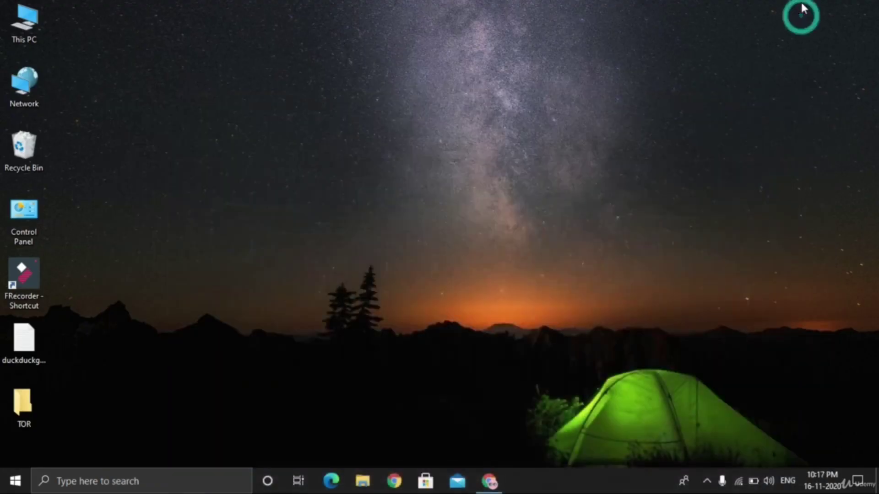
left_click(20, 45)
double_click(20, 46)
double_click(667, 92)
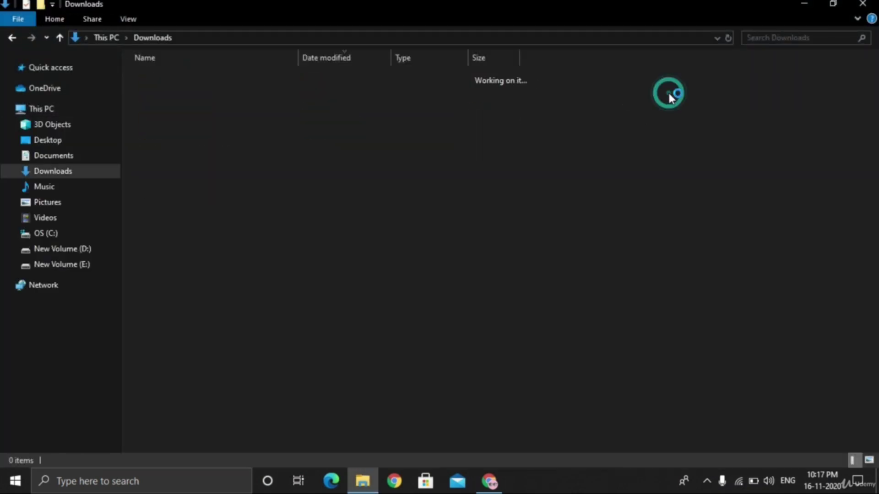
left_click(291, 95)
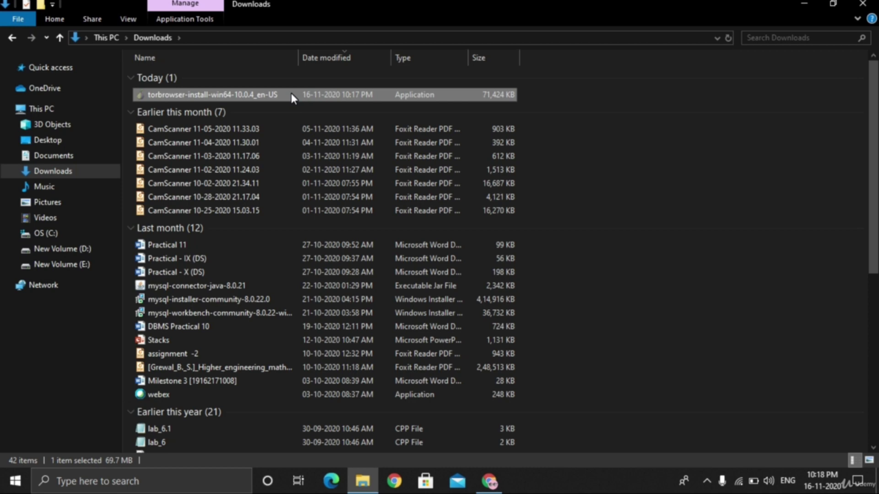
left_click(863, 3)
Step: Paste the installer into the desktop TOR folder and launch it from there
double_click(6, 406)
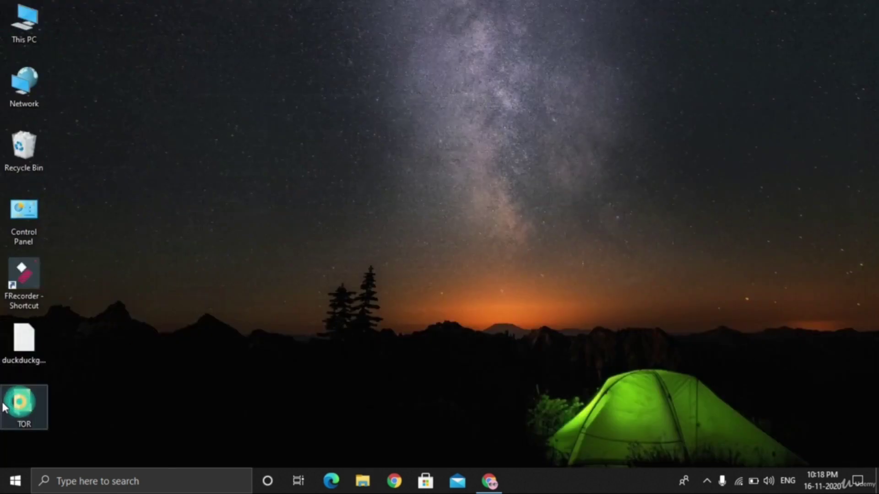
key("ctrl+v")
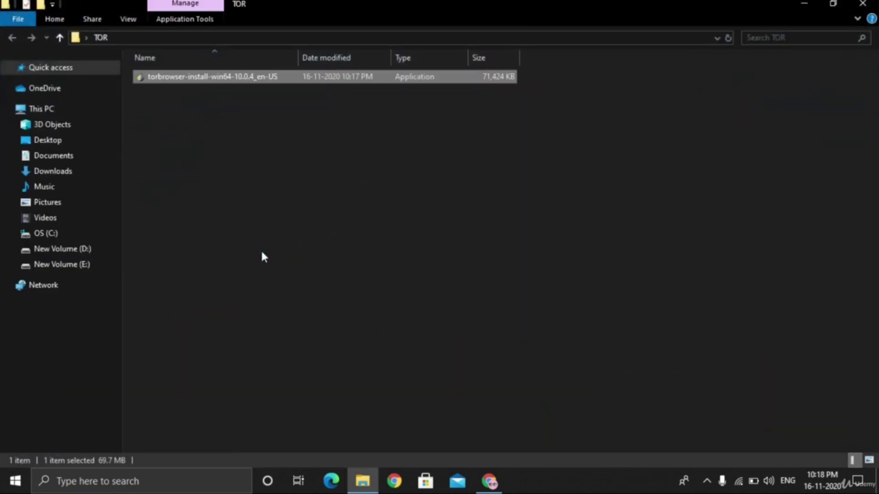
left_click(261, 252)
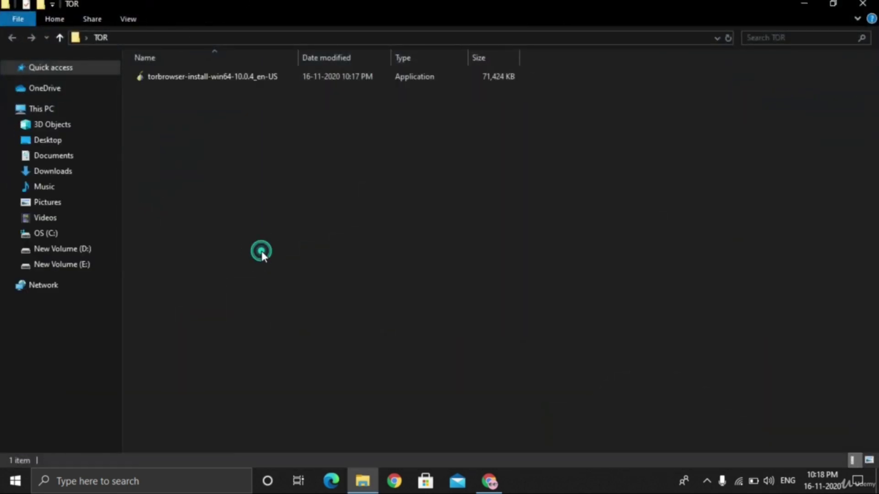
left_click(417, 82)
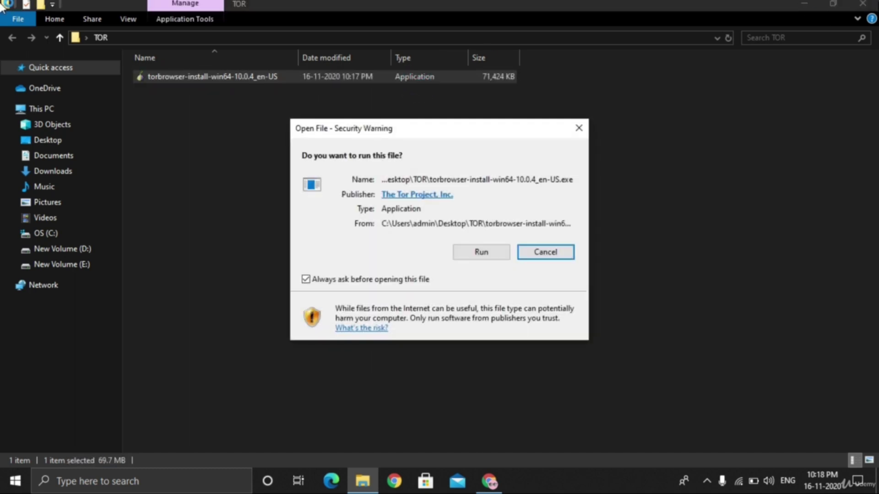
Step: Run the installer, keep English, and install Tor Browser into Desktop\Tor Browser
left_click(473, 252)
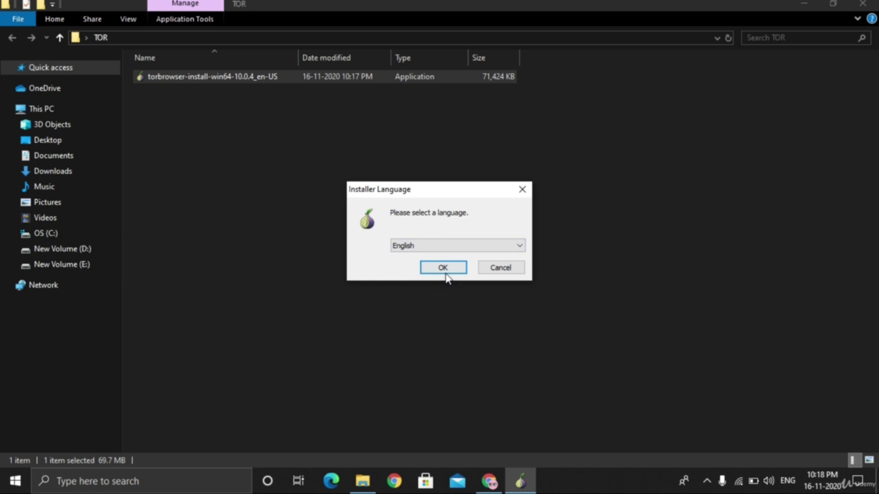
left_click(444, 270)
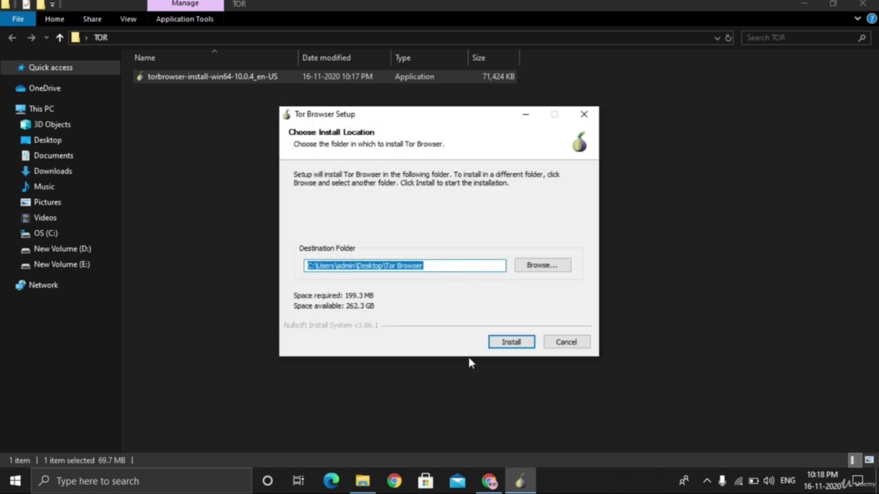
left_click(504, 352)
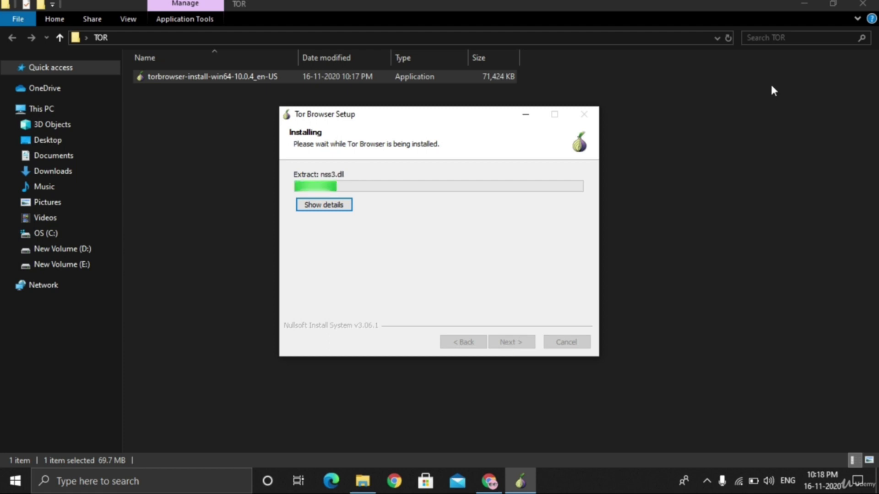
left_click(863, 4)
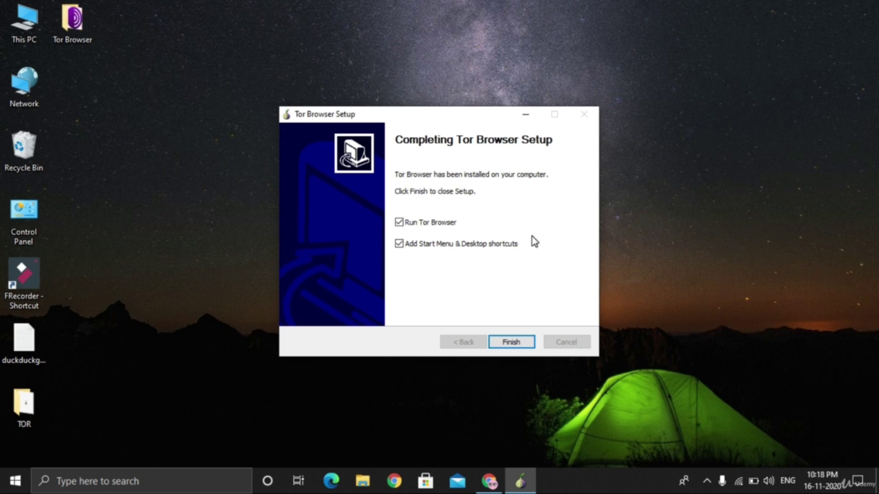
Step: Finish setup with Run Tor Browser unchecked and refresh the desktop
left_click(442, 223)
left_click(511, 346)
right_click(502, 152)
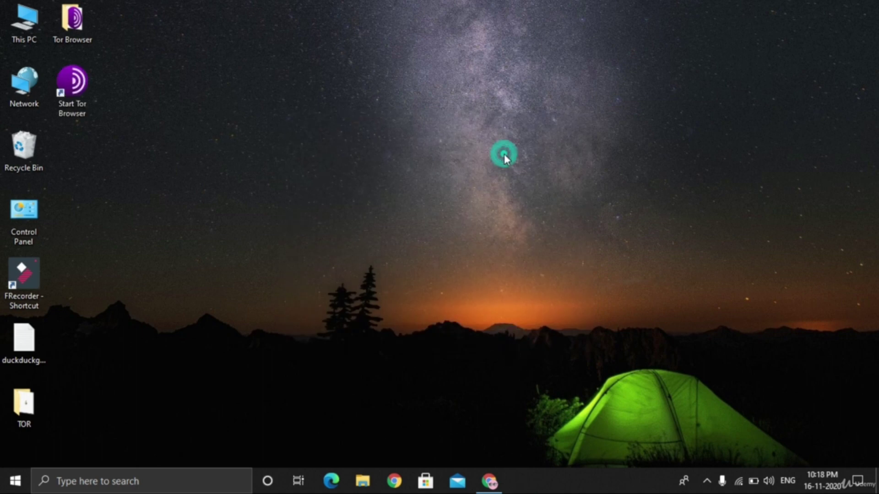
left_click(553, 192)
Step: Inspect the Tor Browser > Browser folder, close it, and refresh the desktop again
double_click(72, 21)
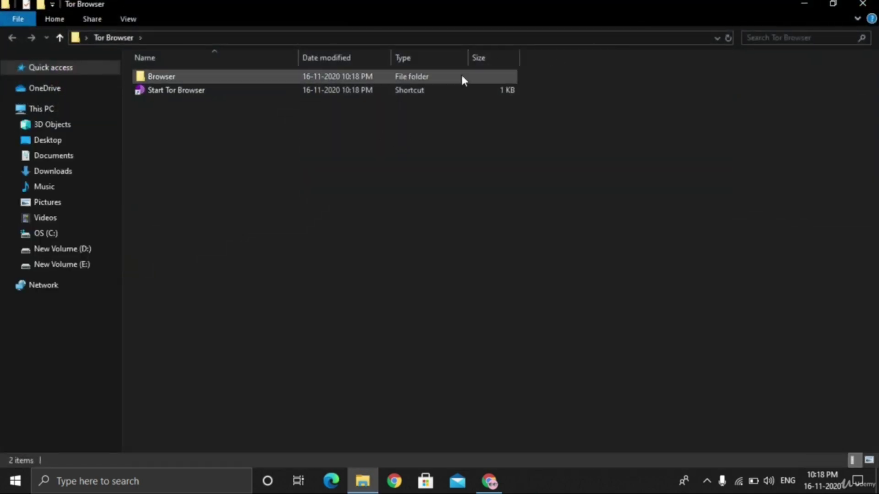
double_click(458, 75)
left_click(457, 185)
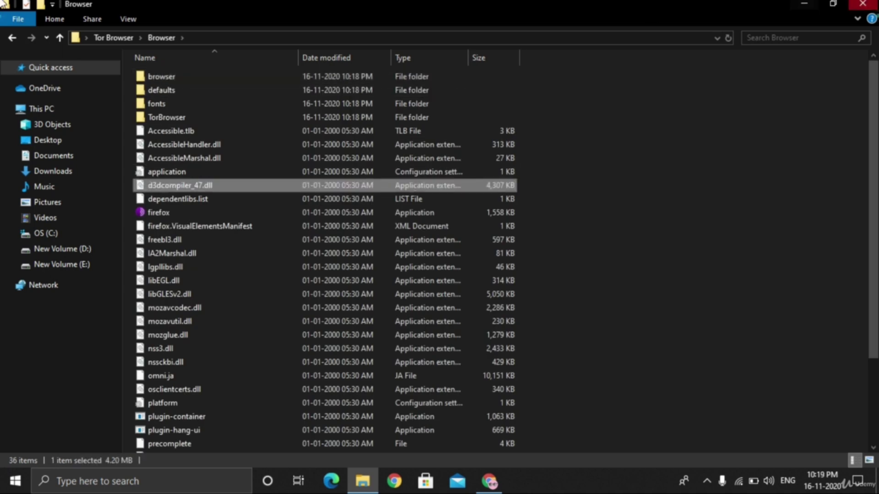
left_click(862, 4)
right_click(504, 89)
left_click(537, 131)
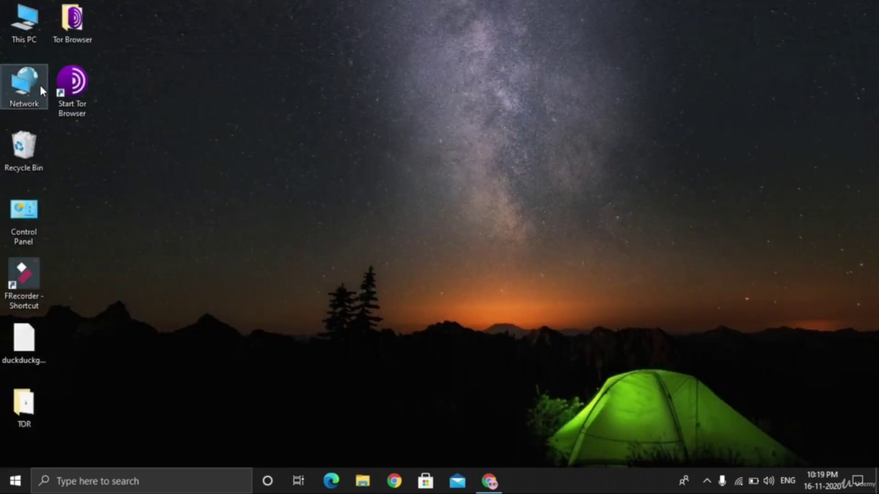
Step: Start Tor Browser, click Connect, and wait until the Tor connection is established
double_click(78, 95)
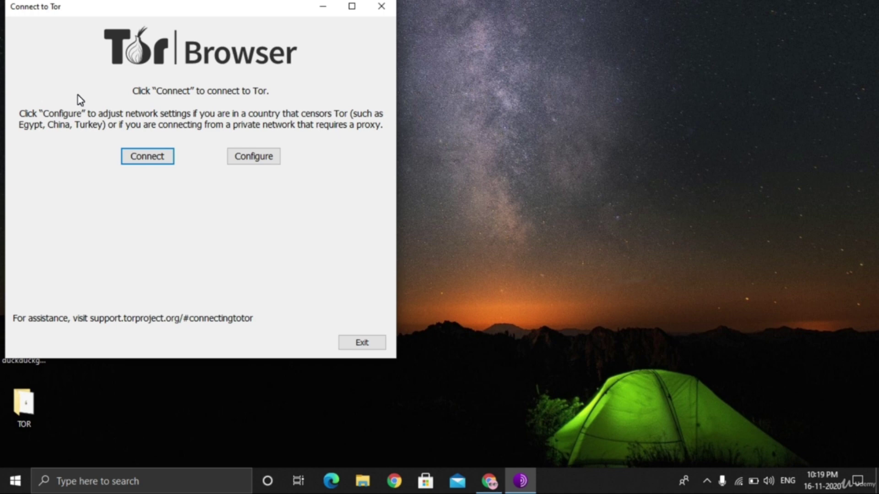
left_click(153, 159)
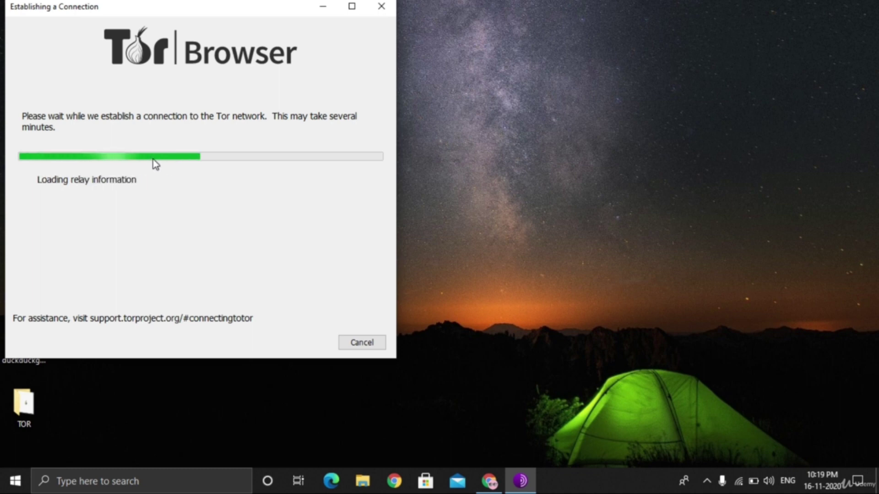
left_click_drag(226, 6, 481, 46)
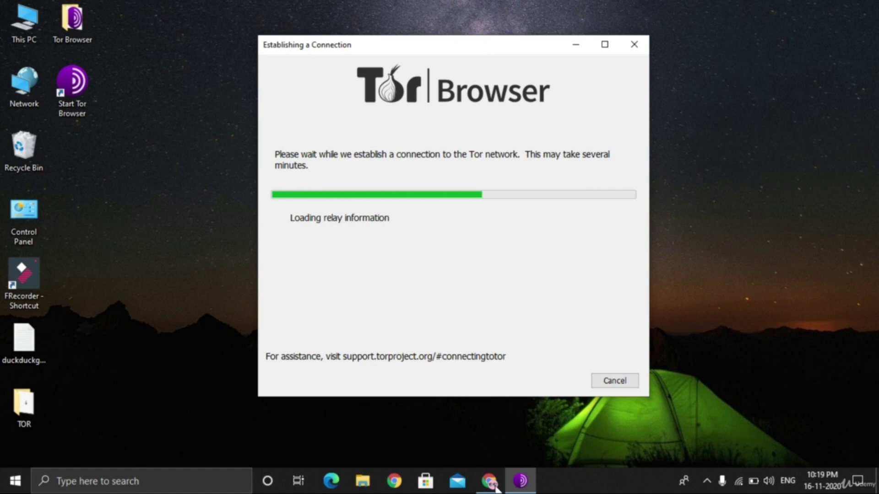
left_click(489, 481)
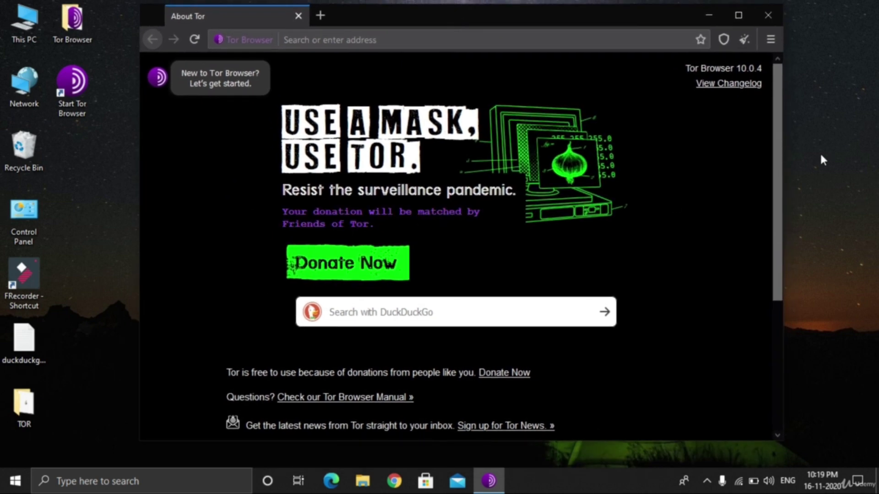
Step: Scroll down and back up the About Tor page, then open the ☰ menu
left_click_drag(775, 124, 757, 103)
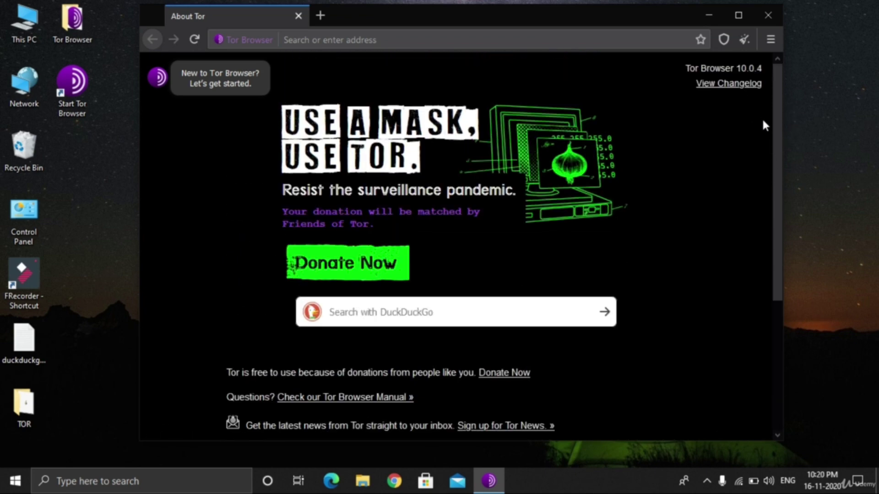
scroll(769, 132, "down", 1)
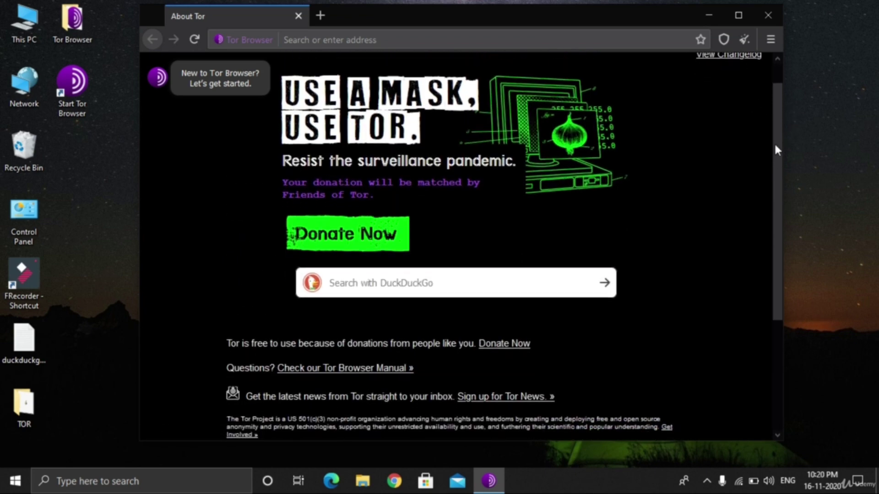
left_click_drag(775, 146, 820, 226)
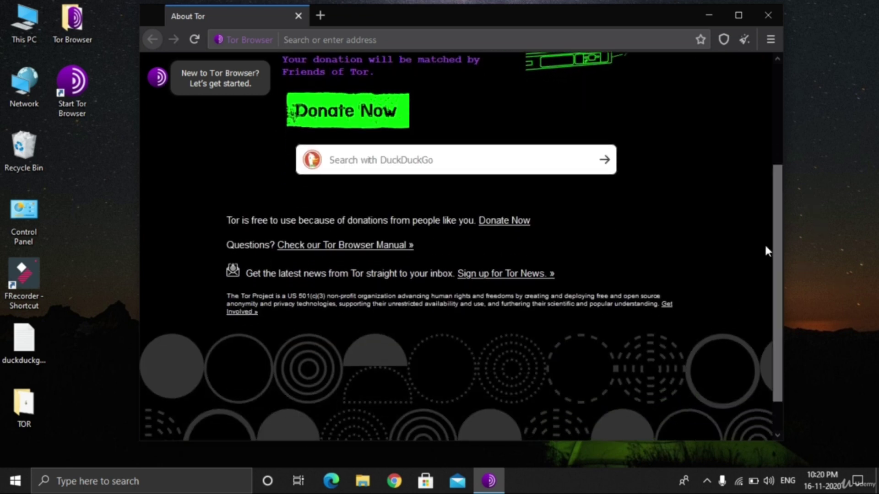
left_click_drag(778, 251, 770, 139)
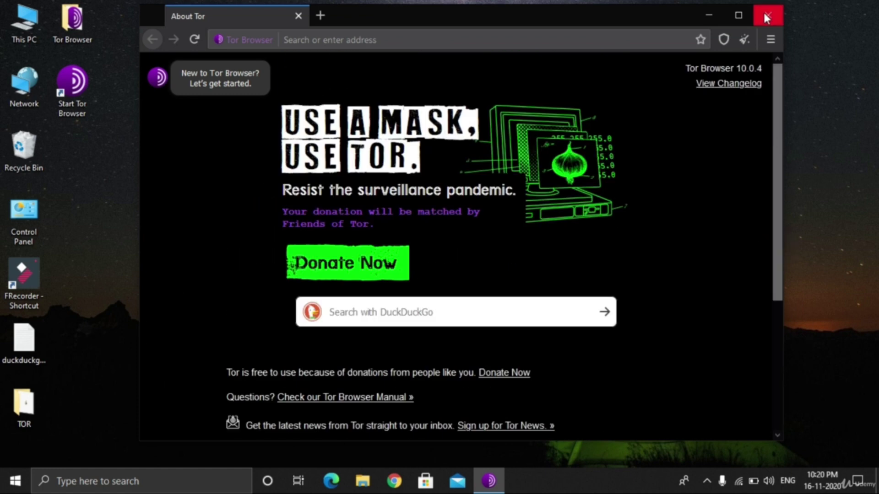
left_click(771, 40)
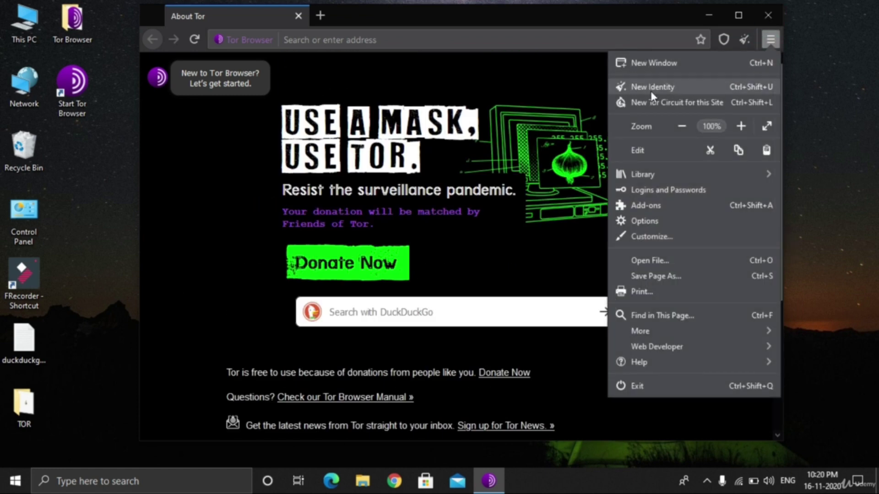
Step: Check the empty Plugins list and the HTTPS Everywhere and NoScript extensions in Add-ons
left_click(680, 205)
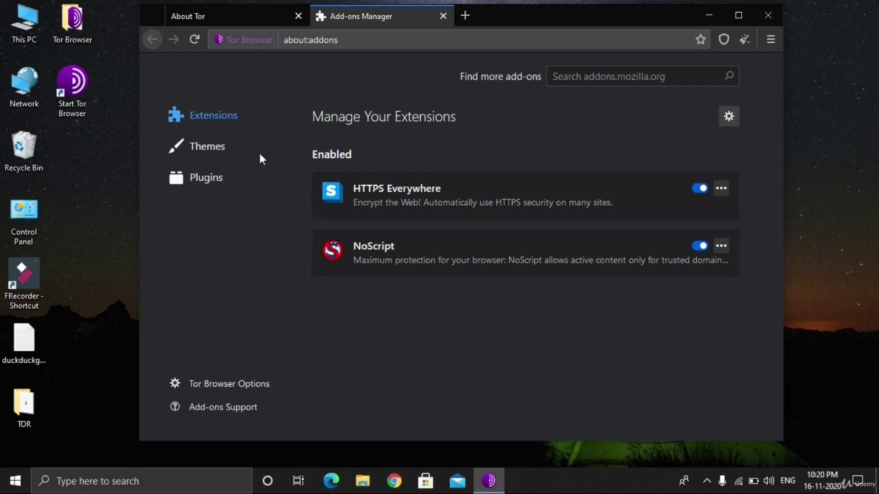
left_click(232, 190)
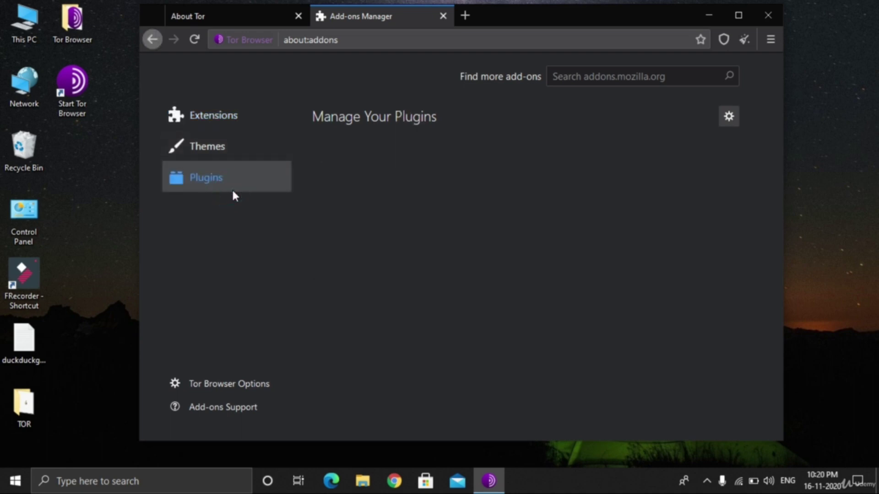
left_click(233, 120)
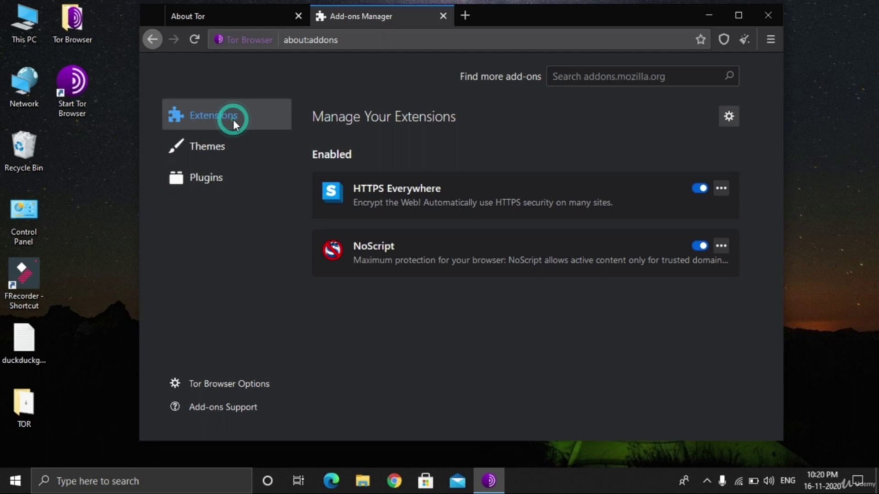
left_click(771, 39)
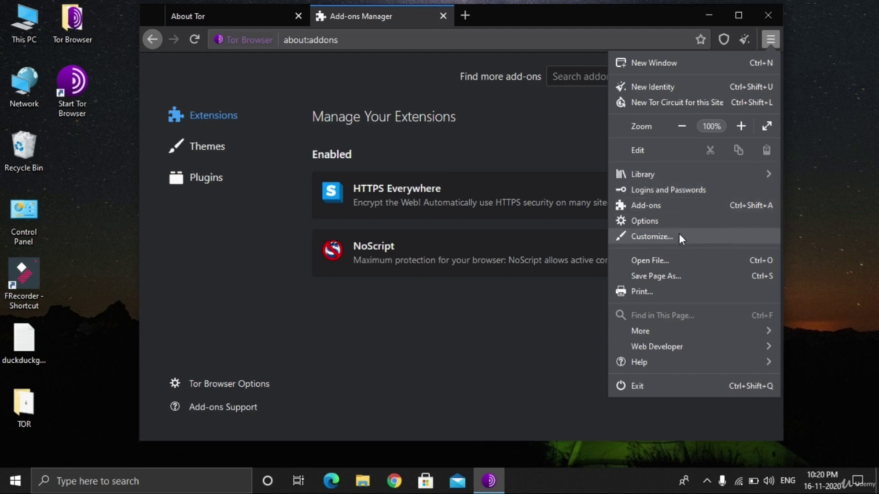
Step: Open Options and scroll the General panel down to Performance and Browsing
left_click(661, 220)
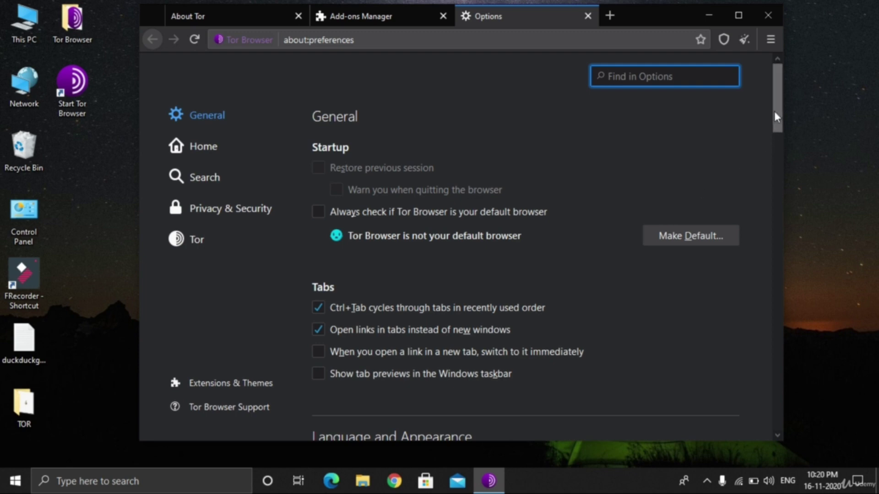
mouse_move(774, 110)
left_mouse_down()
mouse_move(781, 133)
mouse_move(780, 109)
left_mouse_up()
left_click_drag(776, 98, 787, 139)
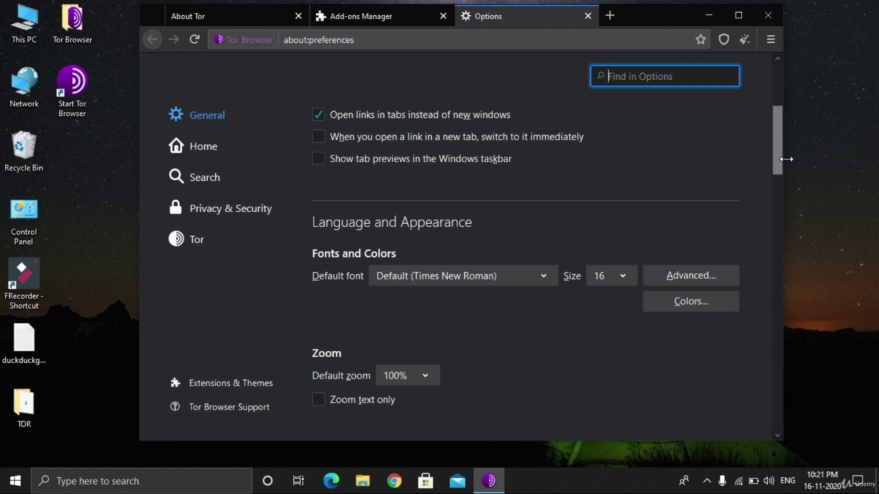
left_click_drag(776, 145, 772, 166)
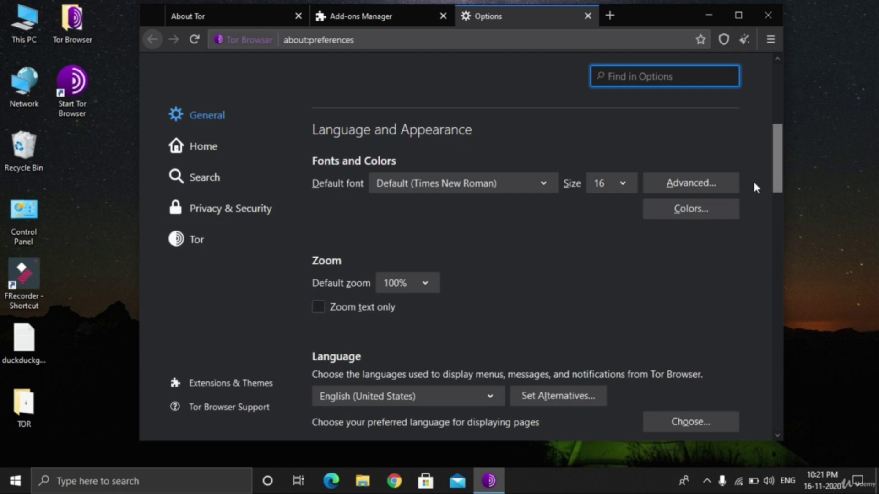
left_click_drag(774, 170, 803, 255)
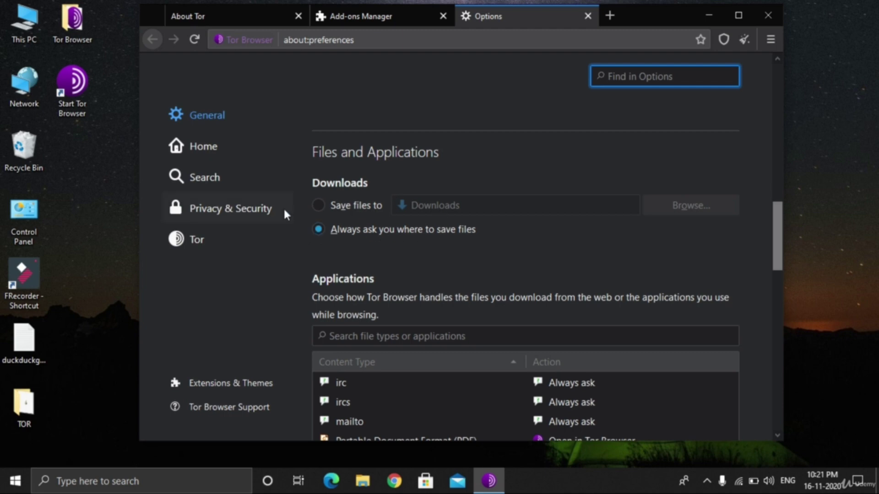
left_click_drag(774, 216, 790, 247)
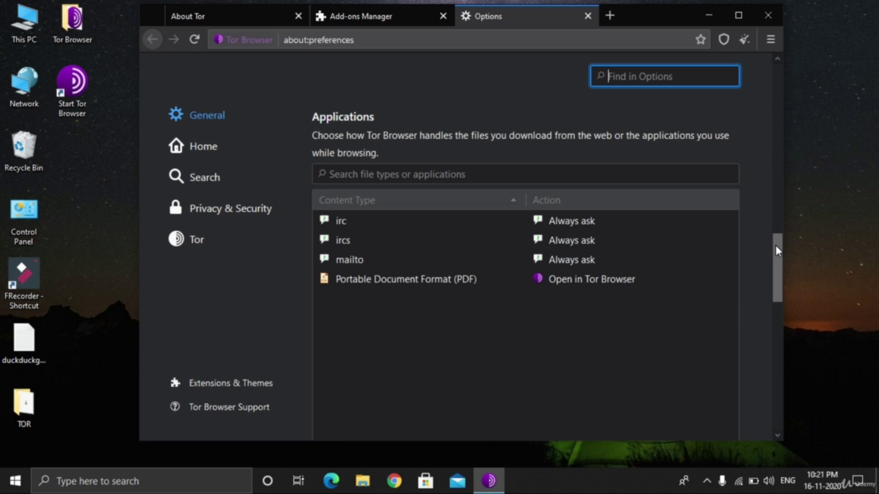
left_click_drag(776, 245, 802, 336)
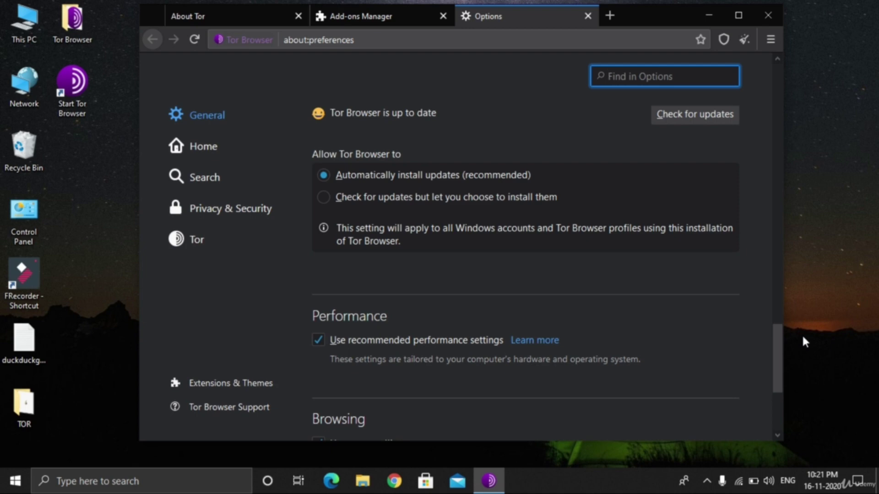
left_click_drag(802, 341, 802, 386)
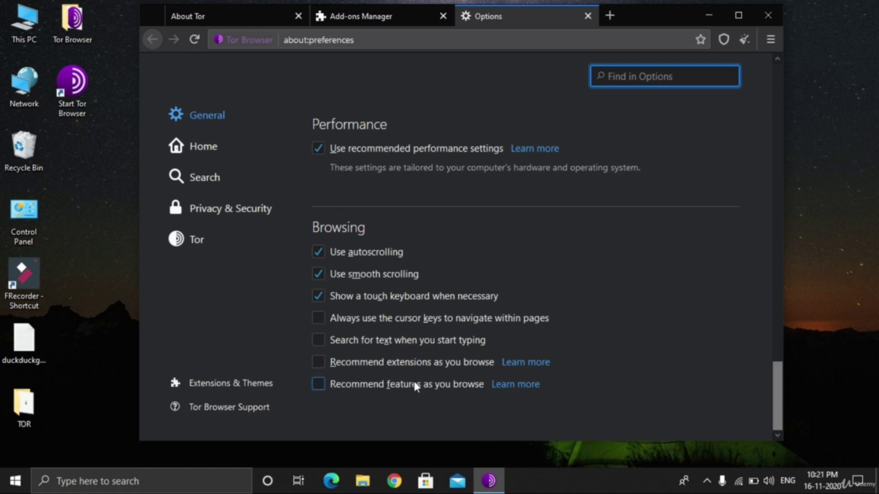
Step: In Home settings, keep About Tor as homepage and Blank Page for new tabs
left_click(188, 152)
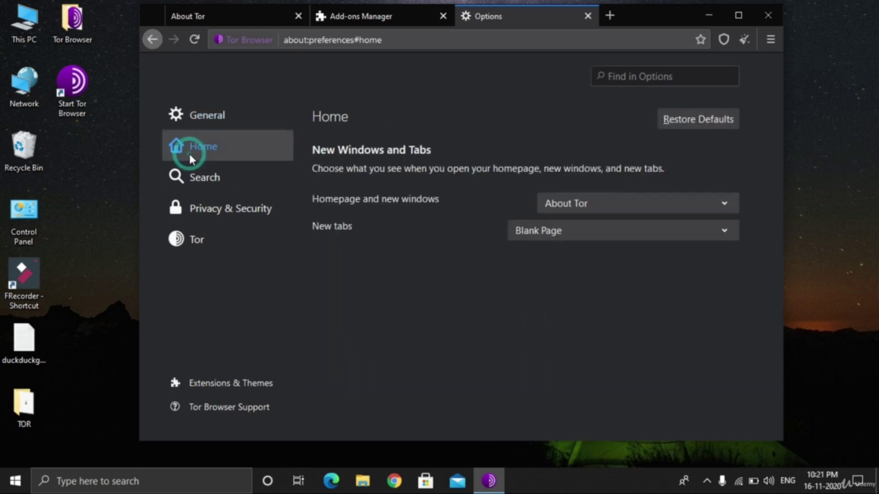
left_click(608, 203)
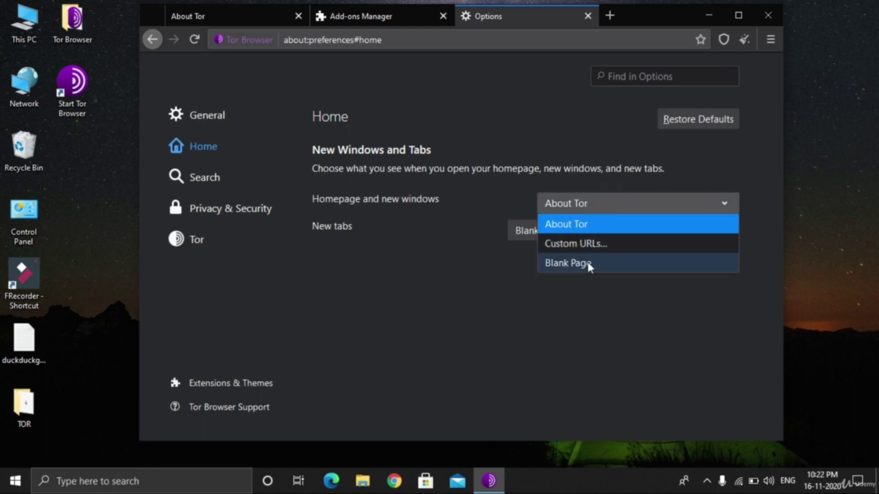
left_click(516, 313)
left_click(659, 230)
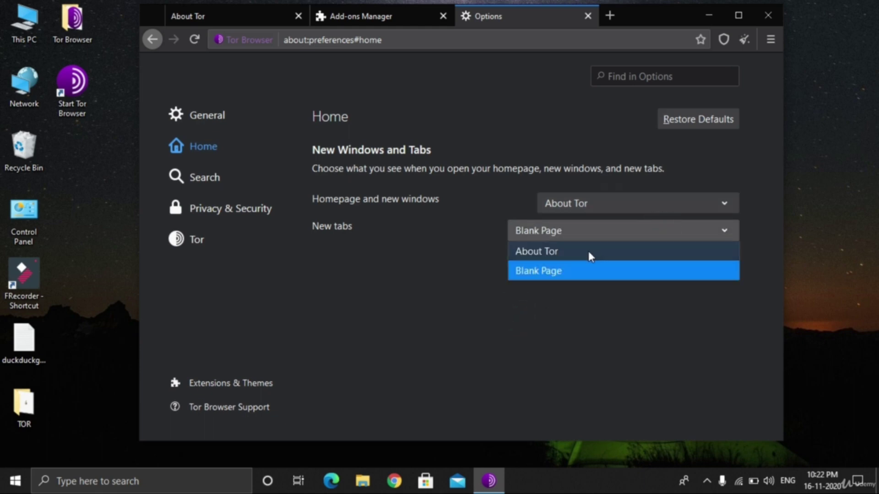
left_click(460, 271)
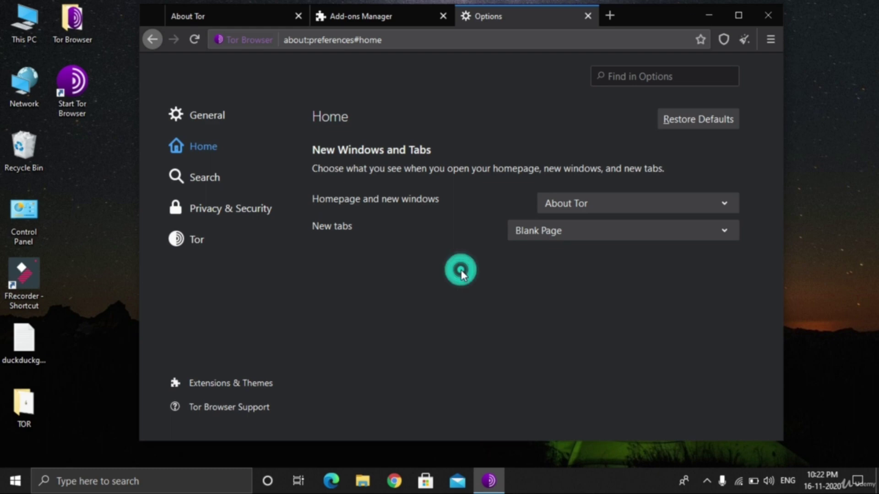
left_click(609, 16)
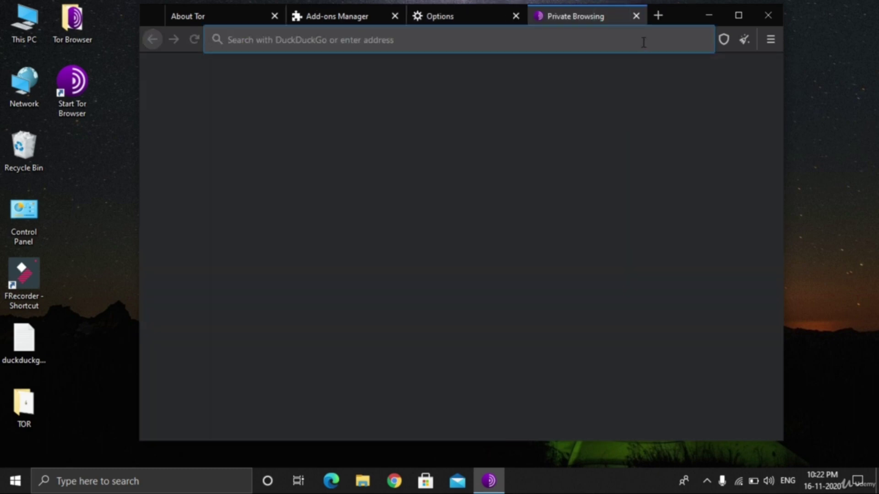
left_click(636, 16)
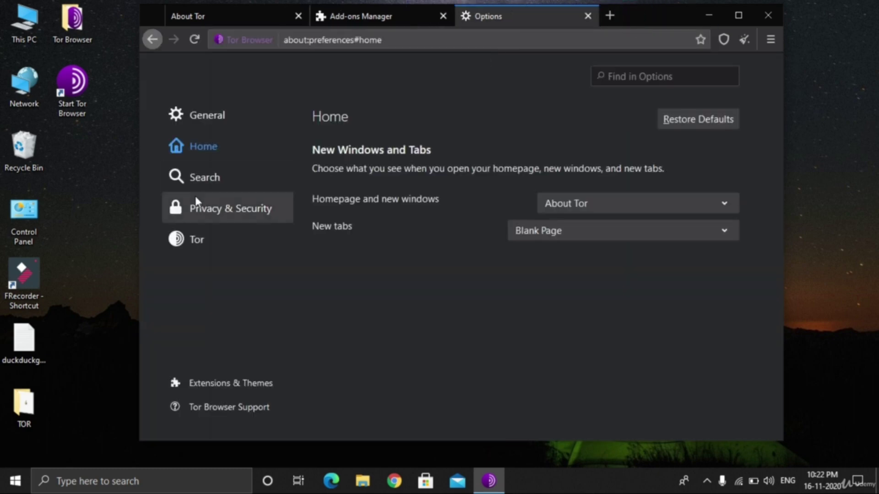
Step: Keep DuckDuckGo as the default search engine, then move to Privacy & Security
left_click(206, 181)
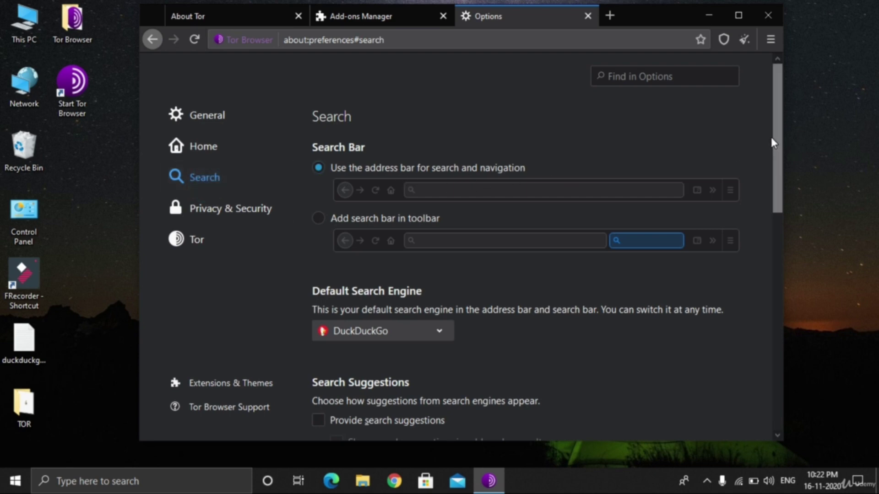
left_click_drag(770, 136, 811, 216)
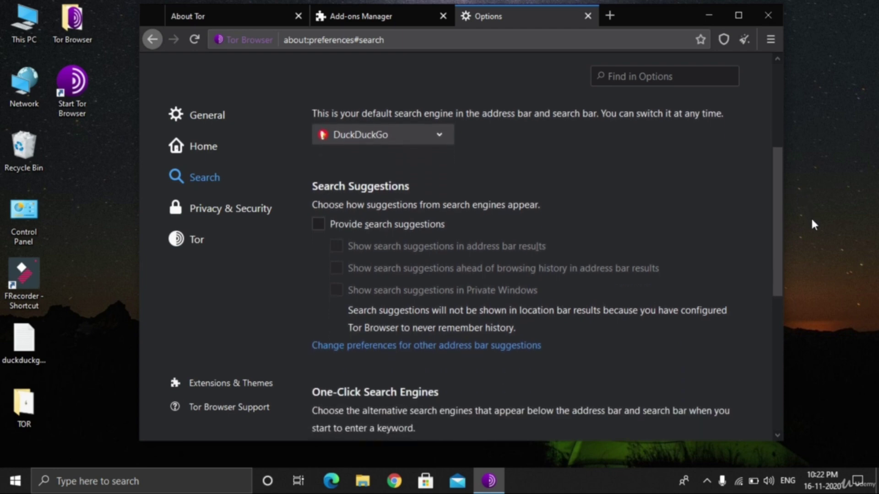
left_click(417, 135)
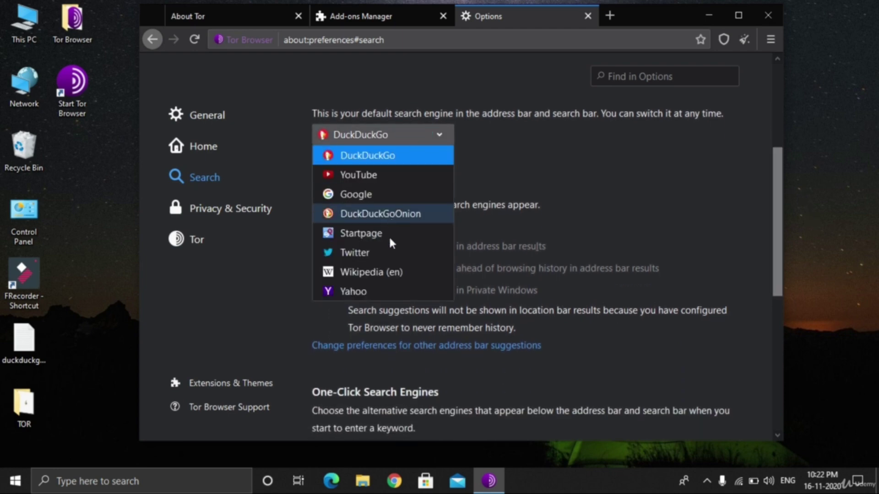
left_click(416, 151)
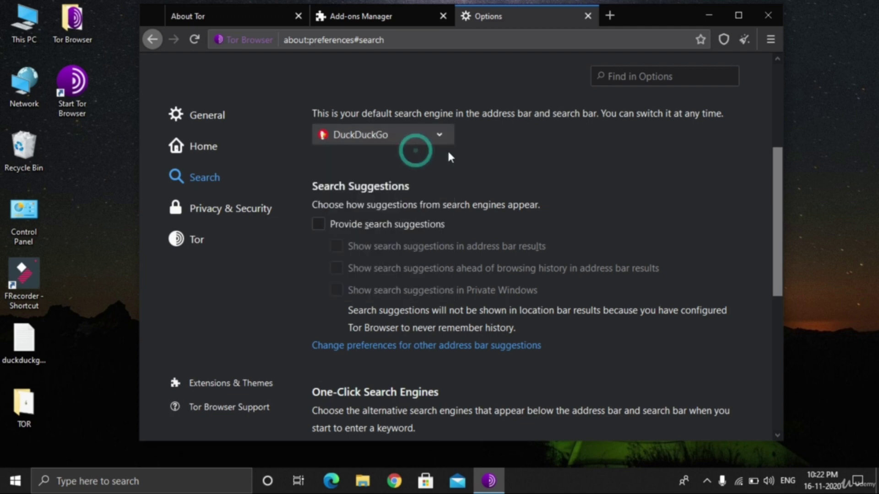
left_click(774, 173)
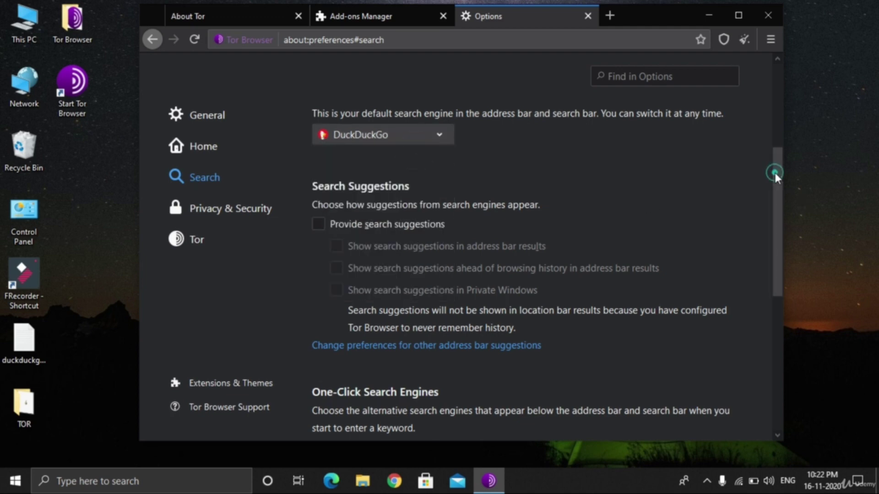
left_click_drag(774, 173, 832, 306)
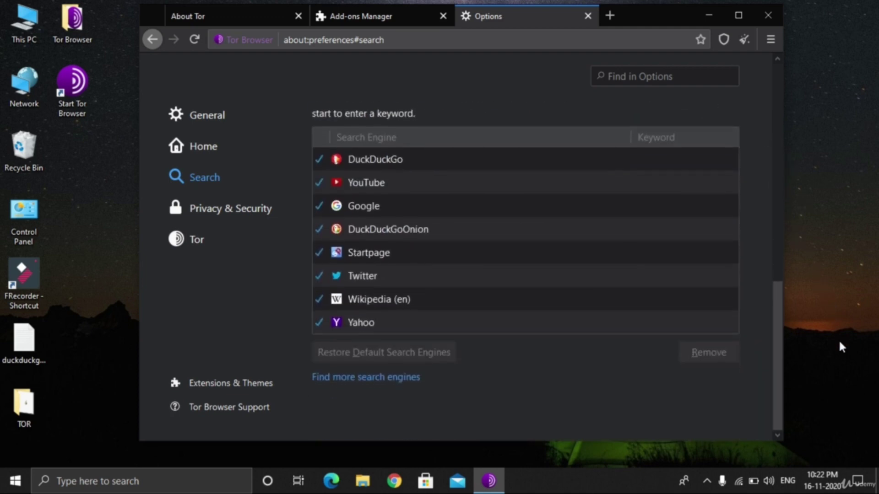
left_click(229, 199)
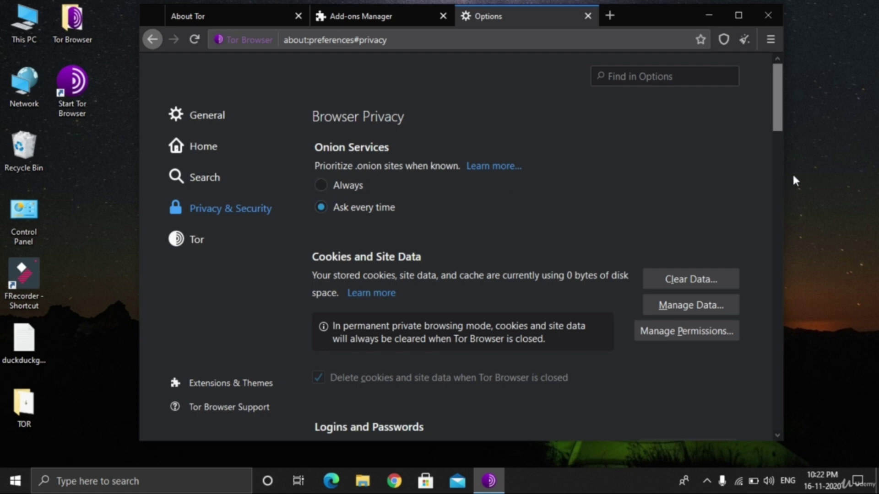
Step: Clear all stored cookies, site data and cached web content under Cookies and Site Data
left_click_drag(776, 122, 783, 143)
left_click(720, 158)
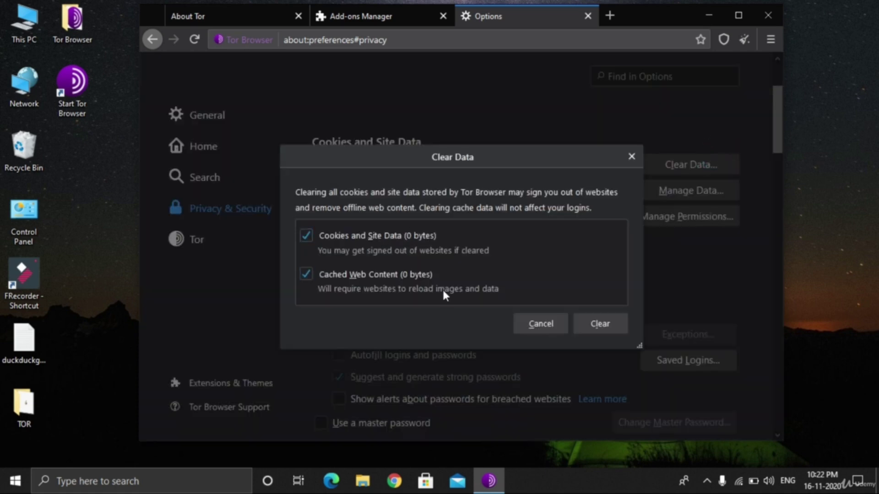
left_click(598, 321)
left_click(439, 246)
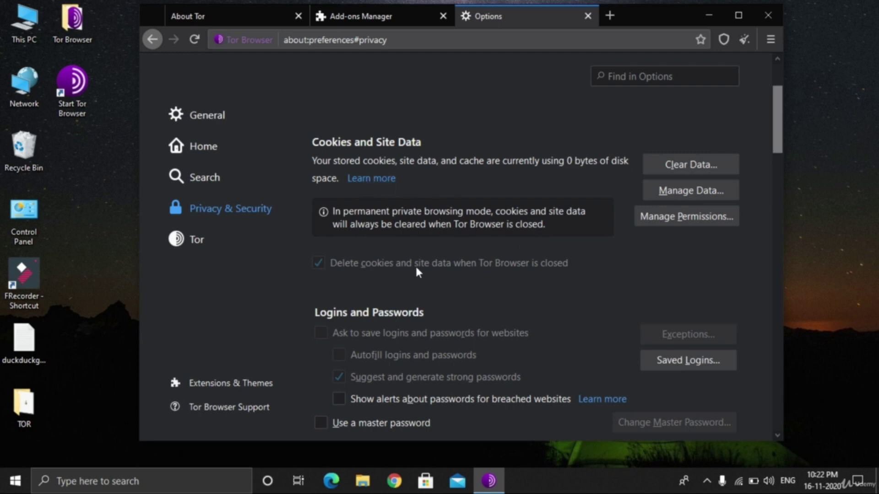
left_click(469, 268)
left_click_drag(780, 124, 784, 160)
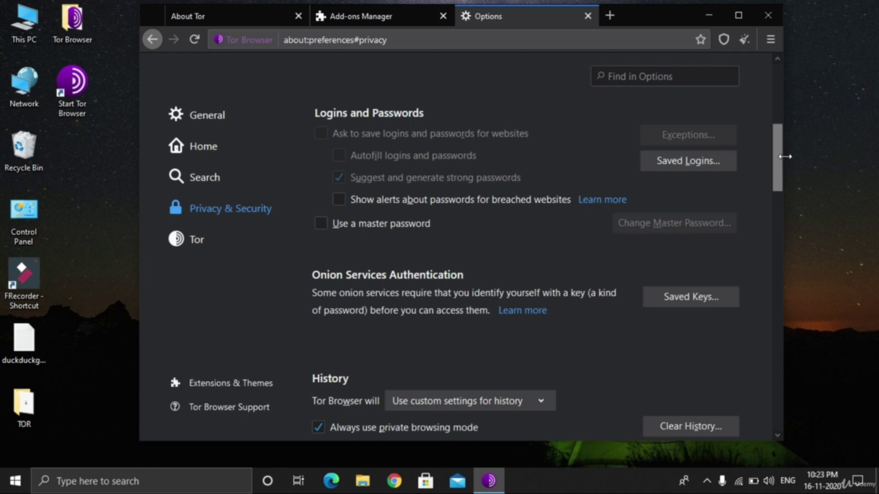
left_click_drag(778, 156, 778, 209)
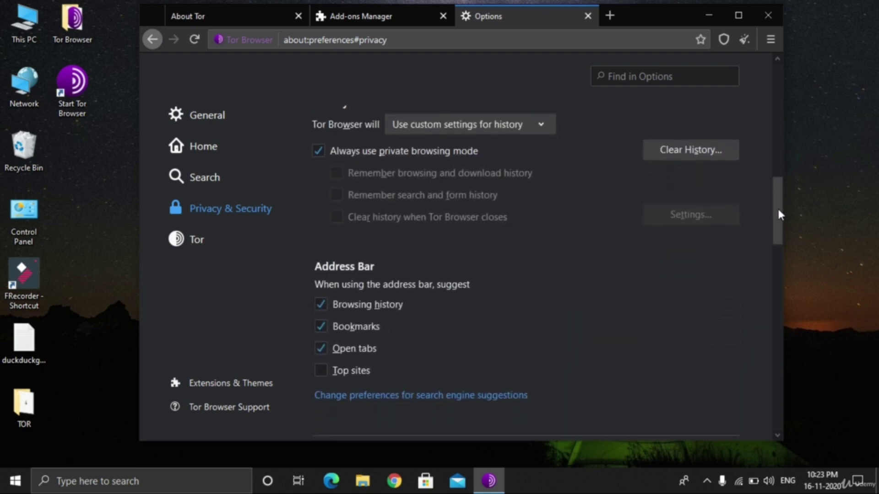
left_click_drag(780, 215, 782, 256)
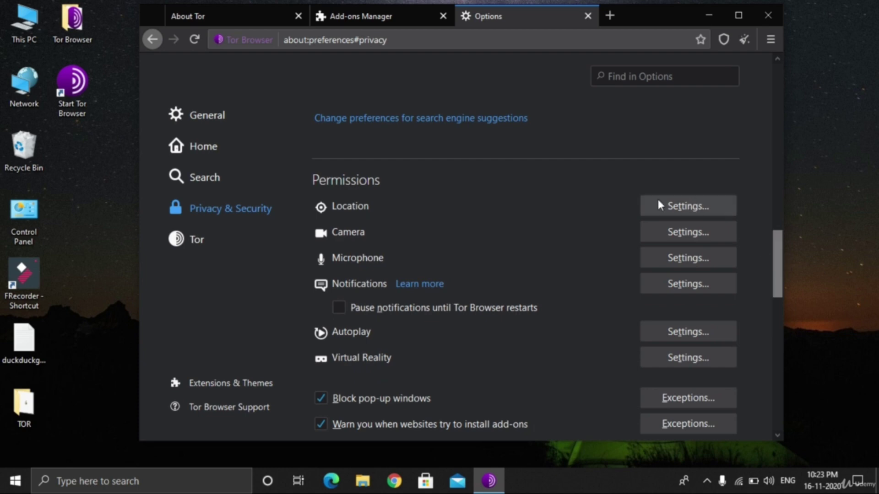
Step: Block new location, camera, microphone and notification permission requests and save each change
left_click(691, 202)
left_click(262, 361)
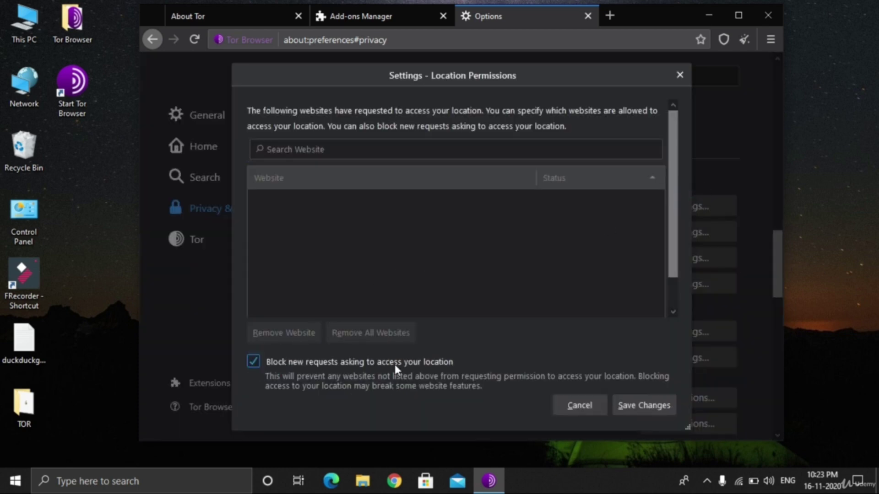
left_click(630, 407)
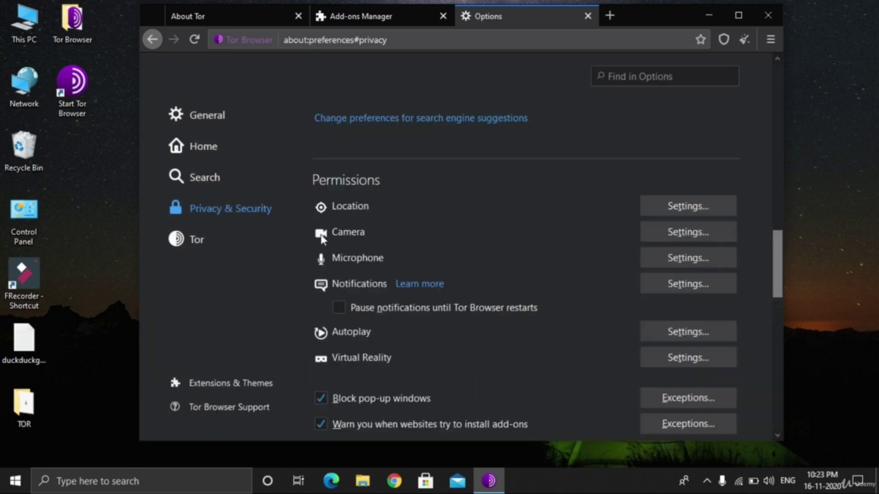
left_click(649, 232)
left_click(253, 363)
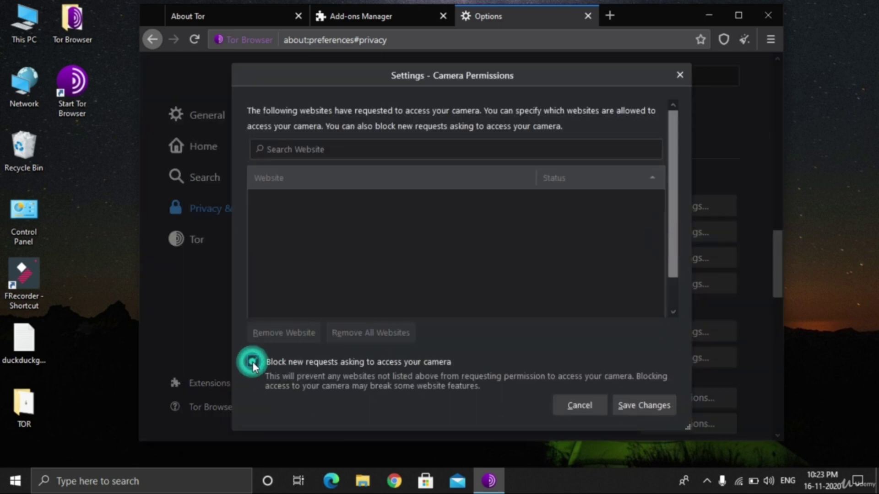
left_click(622, 404)
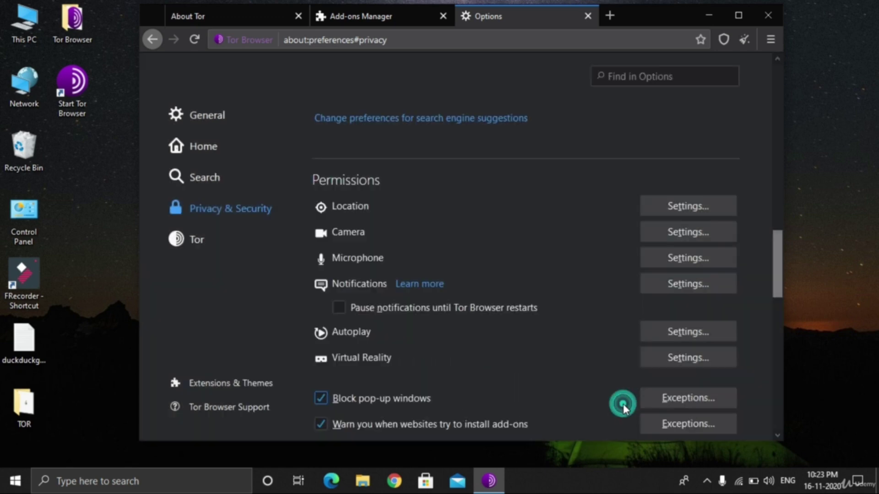
left_click(652, 260)
left_click(250, 364)
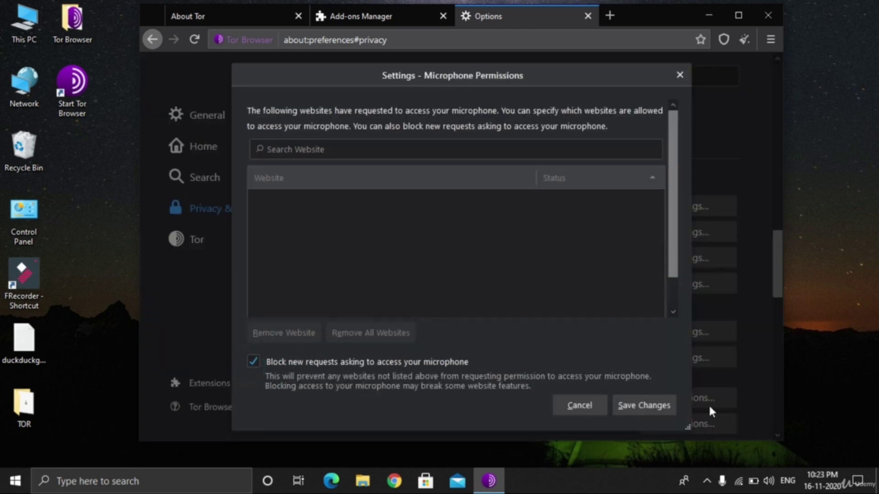
left_click(648, 402)
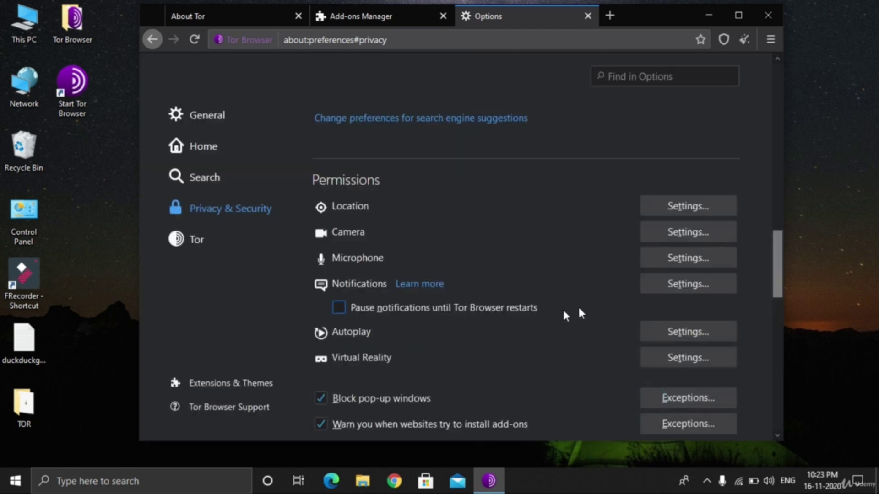
left_click(659, 282)
left_click(254, 362)
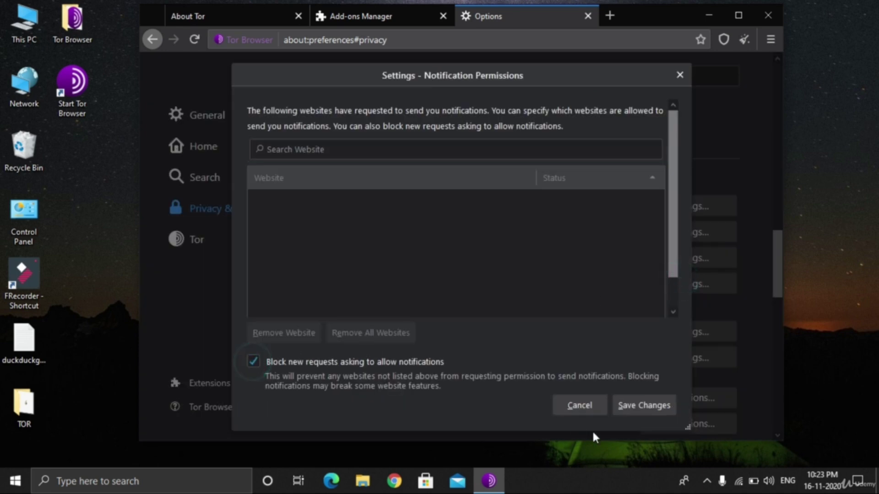
left_click(625, 406)
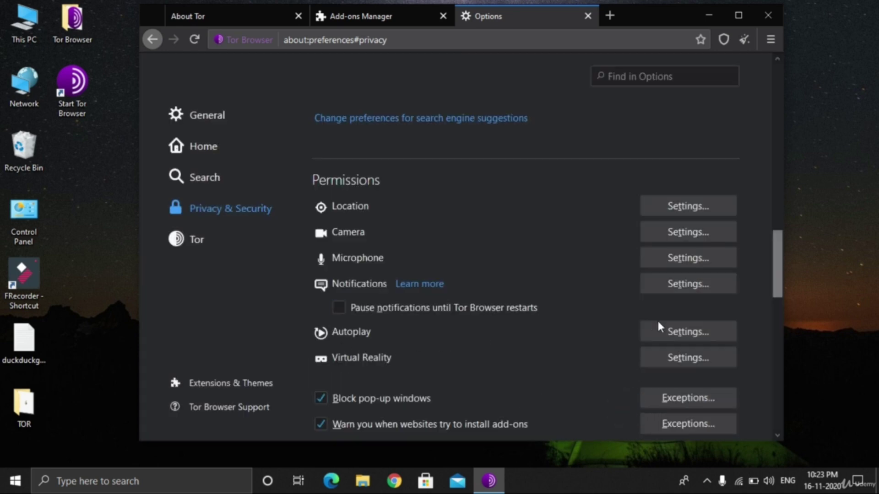
Step: Keep the website autoplay default at Block Audio
left_click(684, 330)
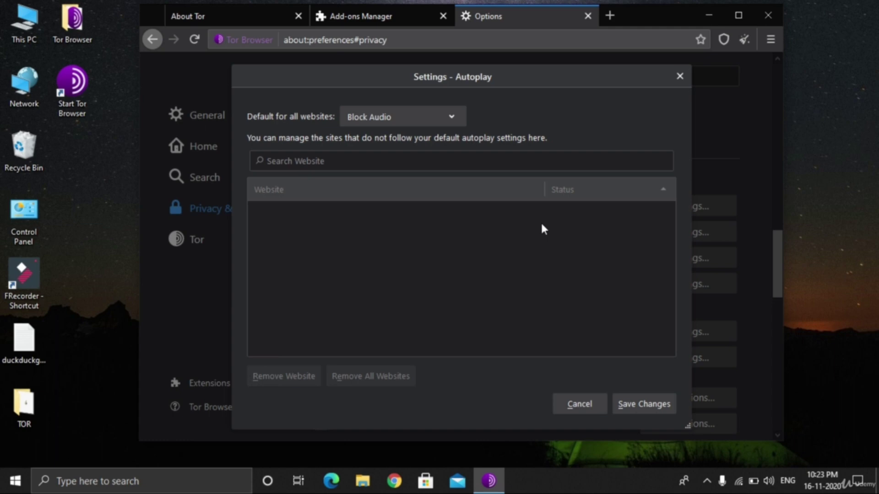
left_click(386, 118)
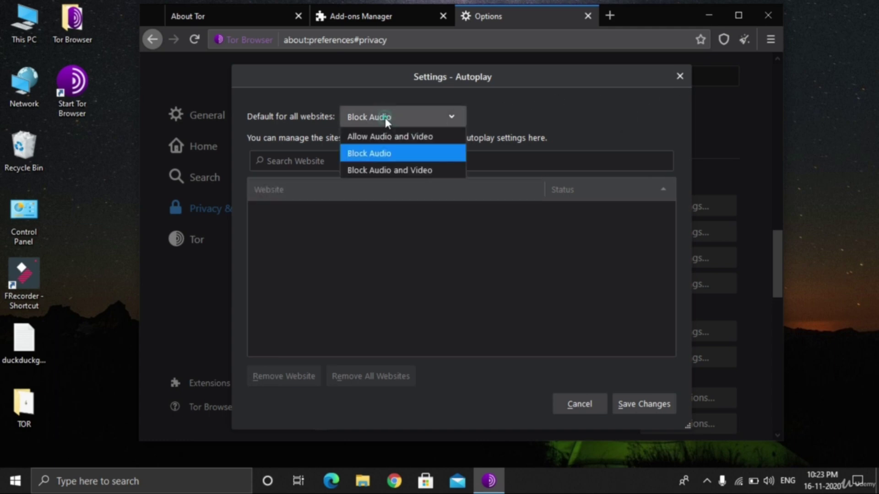
left_click(385, 118)
left_click(680, 76)
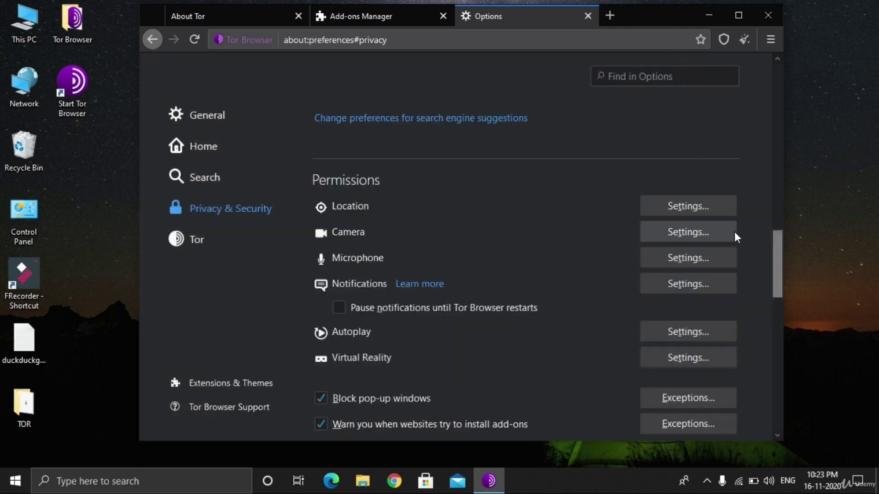
Step: Block new virtual reality device requests and save the change
left_click(699, 356)
left_click(398, 359)
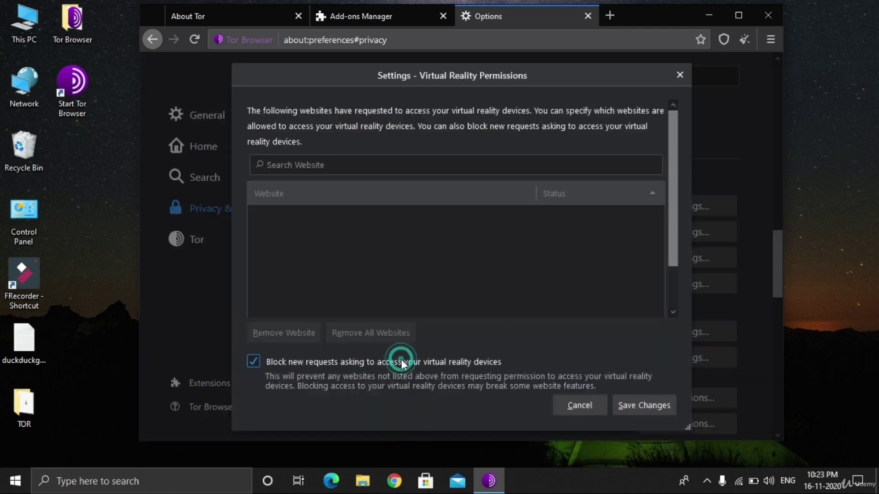
left_click(583, 404)
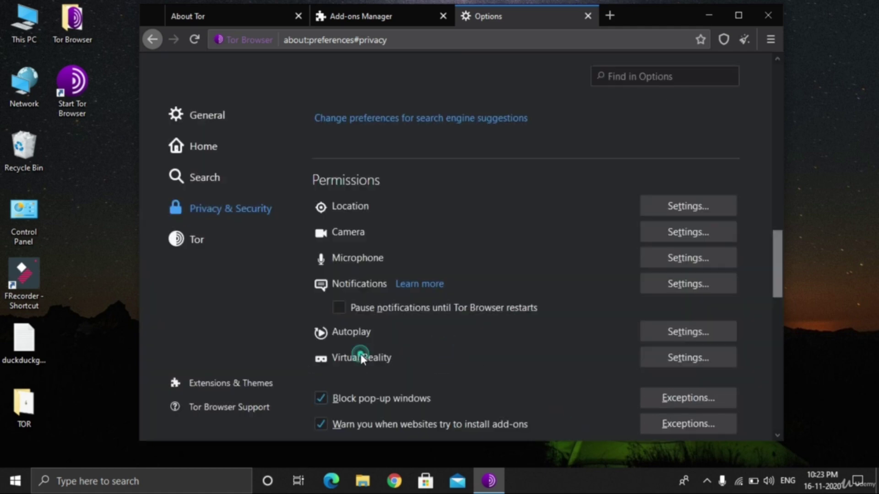
left_click(668, 359)
left_click(250, 365)
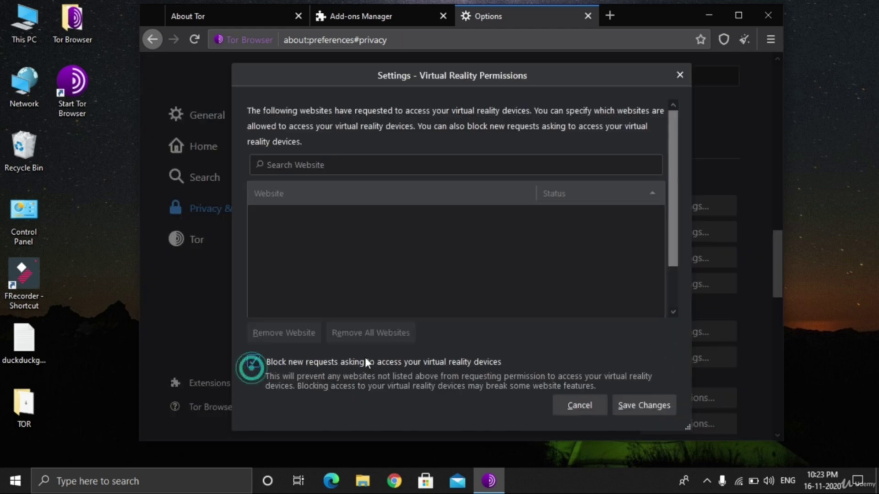
left_click(630, 404)
Step: Recheck the location, camera, microphone and notification permission settings without changing them
left_click_drag(777, 237, 780, 245)
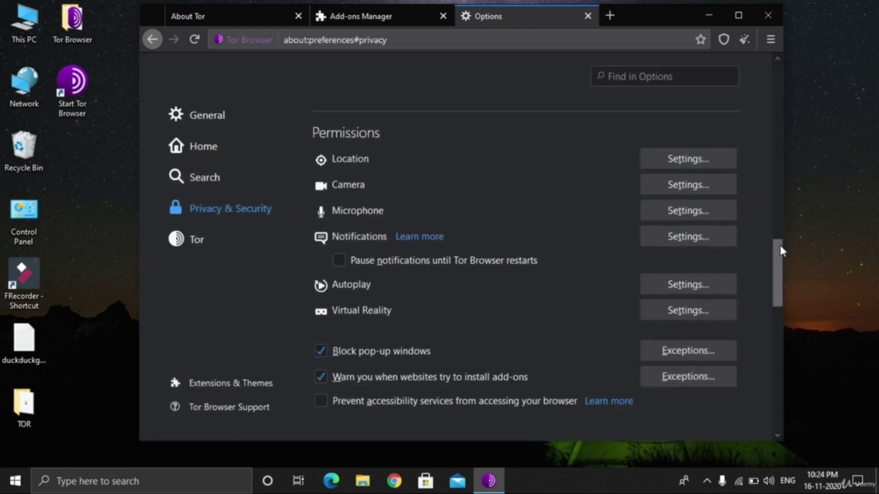
left_click(685, 154)
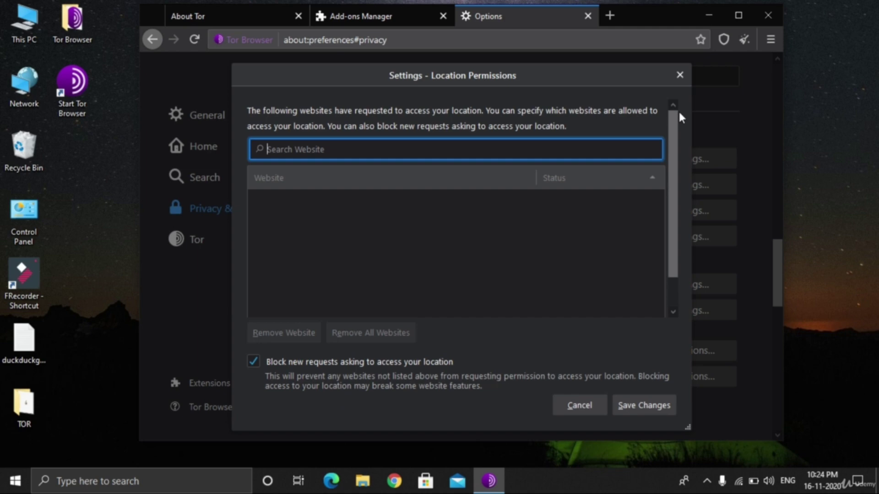
left_click(680, 75)
left_click_drag(698, 174, 753, 195)
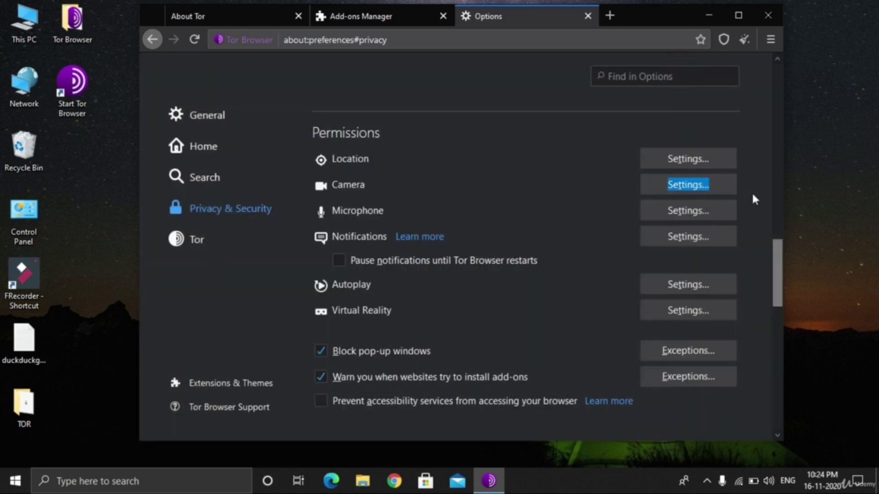
left_click(724, 185)
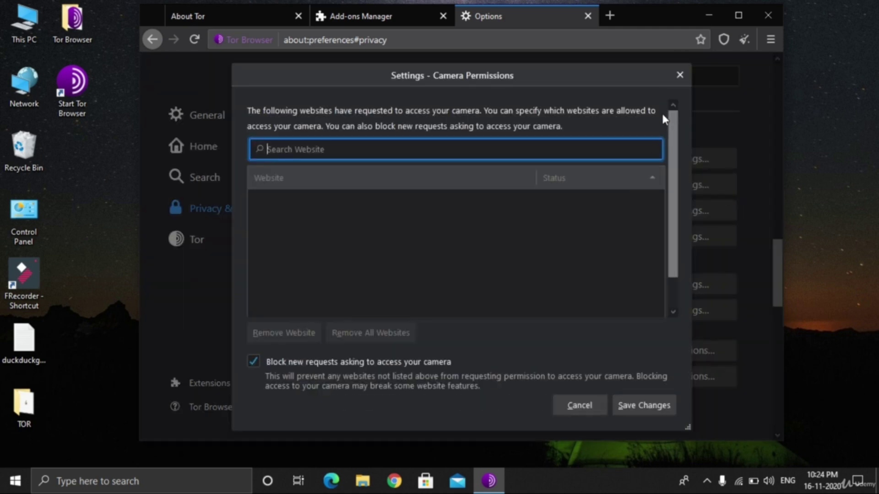
left_click(679, 75)
left_click(698, 212)
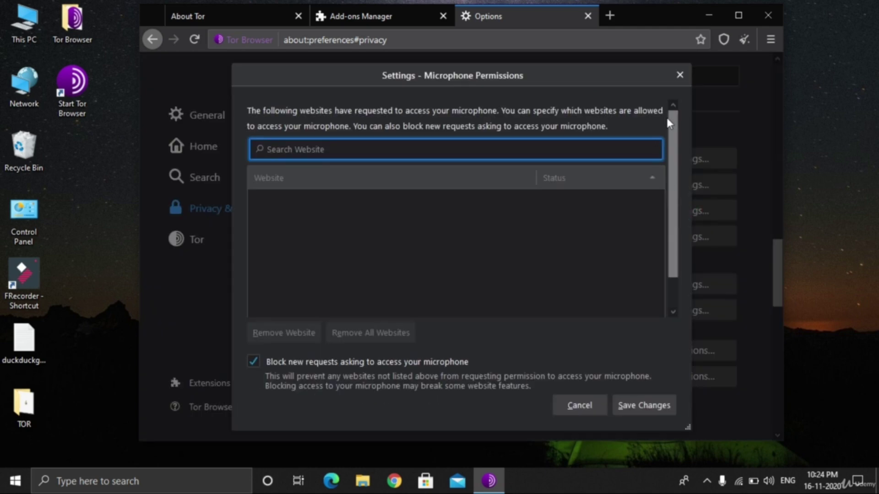
left_click(679, 73)
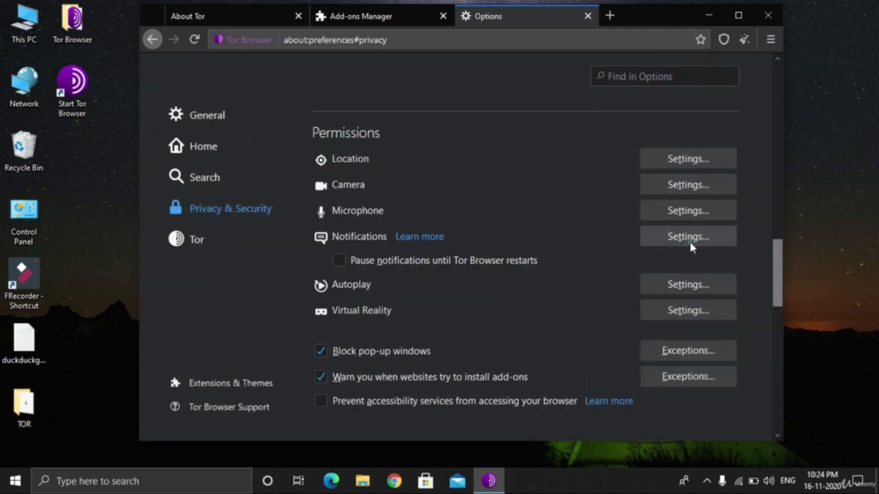
left_click(688, 240)
left_click(679, 74)
Step: Try the Standard and Safest security levels, then settle on Safer
left_click_drag(778, 261, 795, 299)
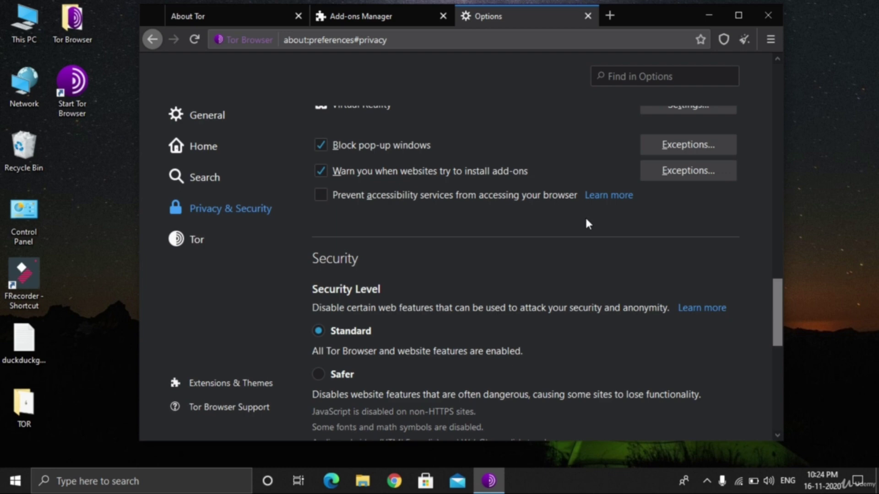
left_click_drag(778, 318, 781, 339)
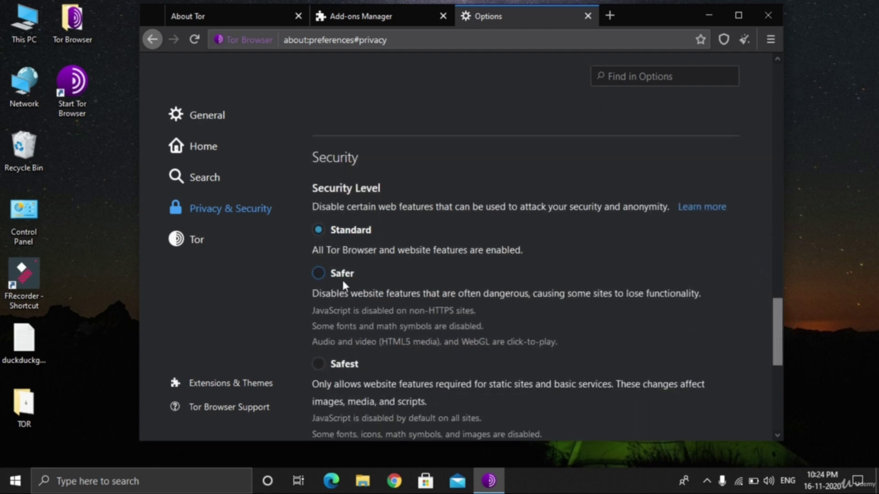
left_click(332, 276)
left_click(326, 228)
left_click(325, 277)
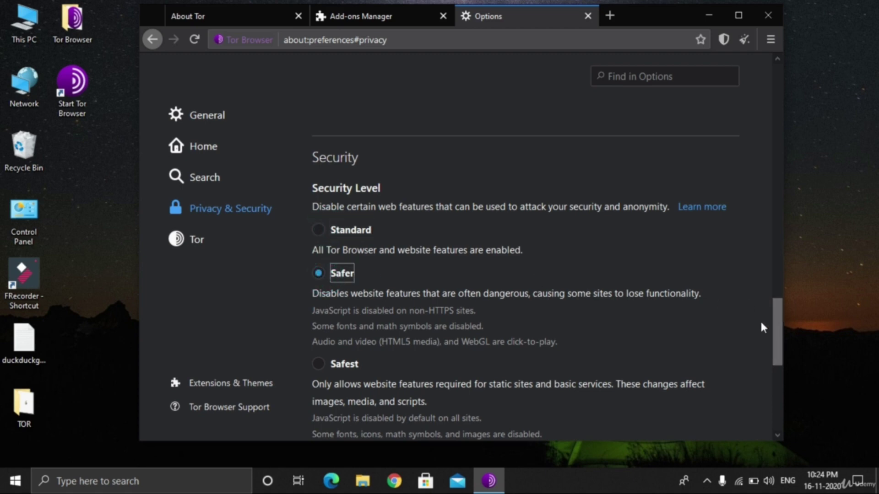
left_click(344, 365)
left_click(330, 275)
left_click_drag(778, 305, 778, 326)
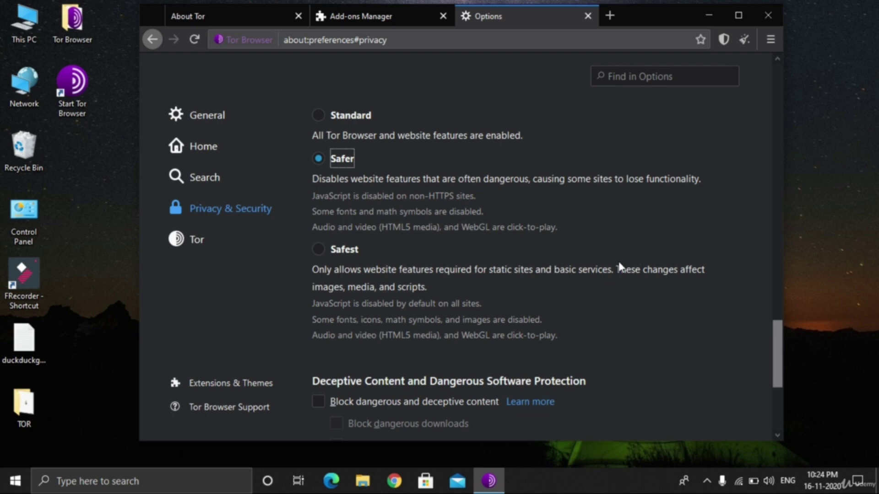
left_click(317, 250)
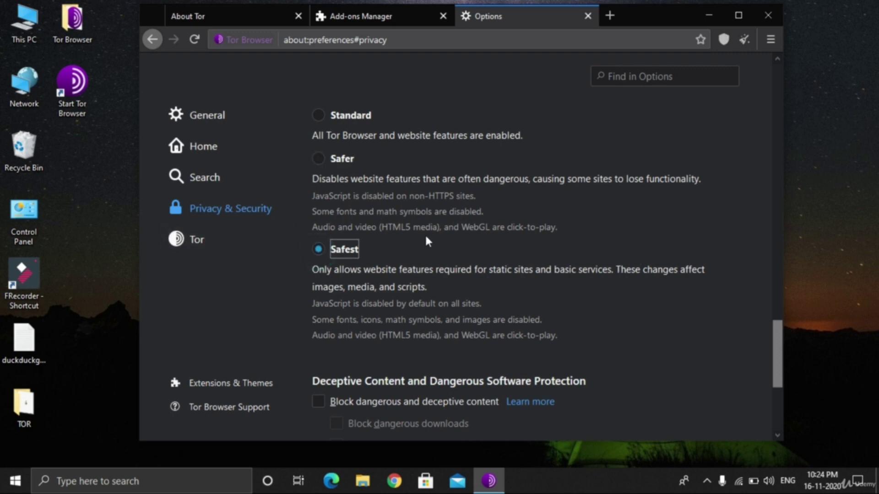
left_click(317, 159)
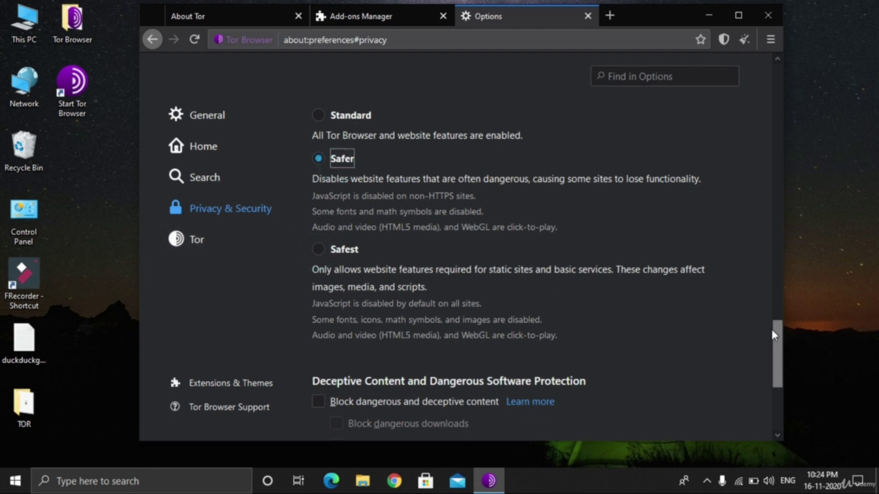
Step: Enable blocking of dangerous and deceptive content and dangerous downloads, then go to Tor settings
left_click_drag(777, 334, 788, 372)
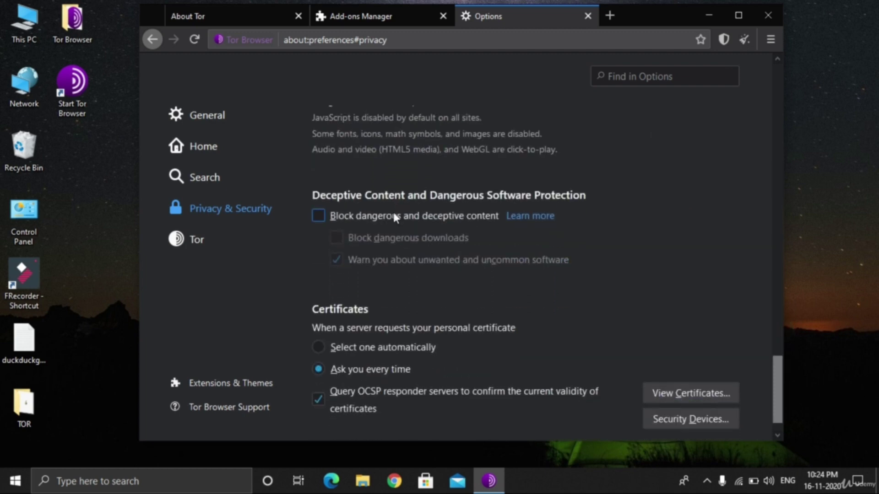
left_click(393, 216)
left_click(389, 238)
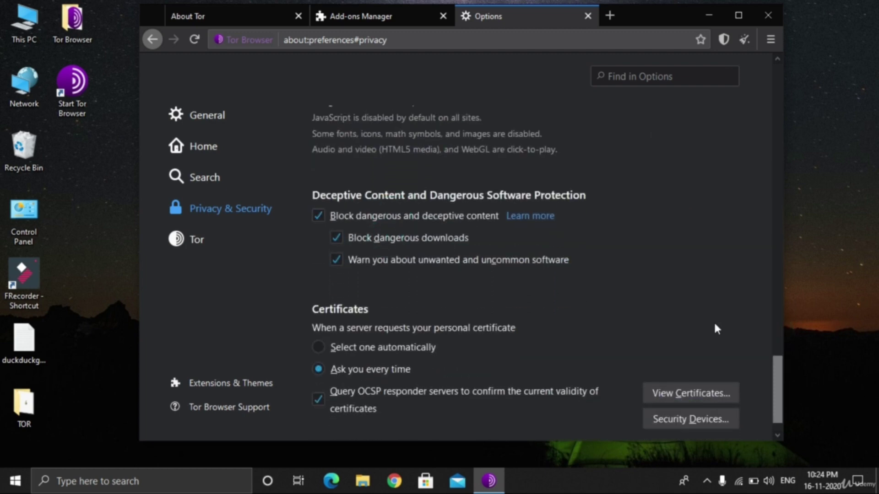
left_click_drag(777, 360, 434, 370)
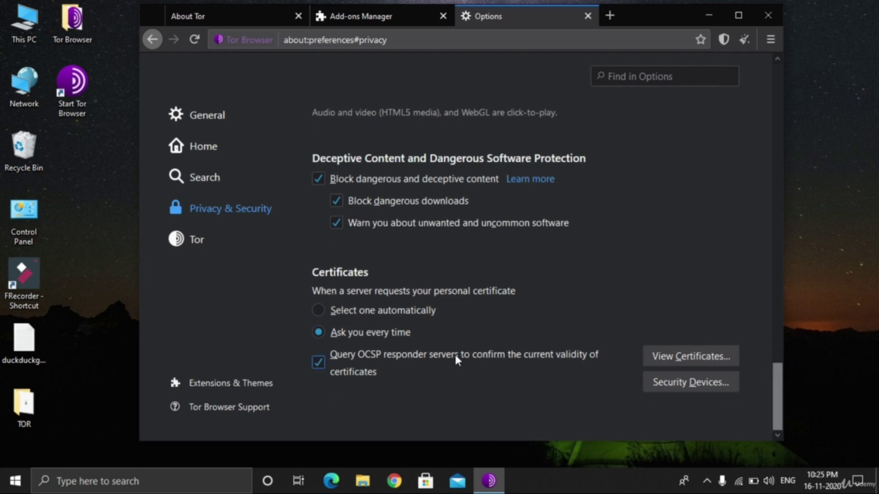
left_click(195, 245)
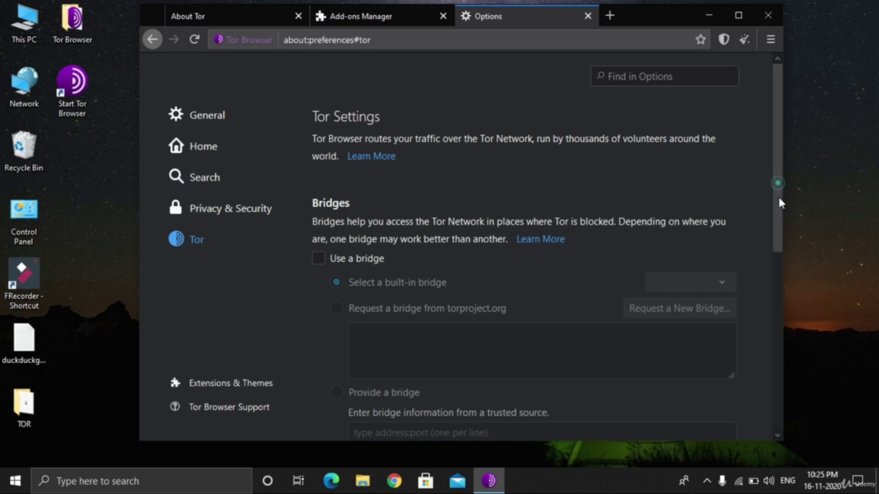
Step: Look through the Tor Bridges and Advanced settings, then close the Options tab
scroll(778, 195, "down", 2)
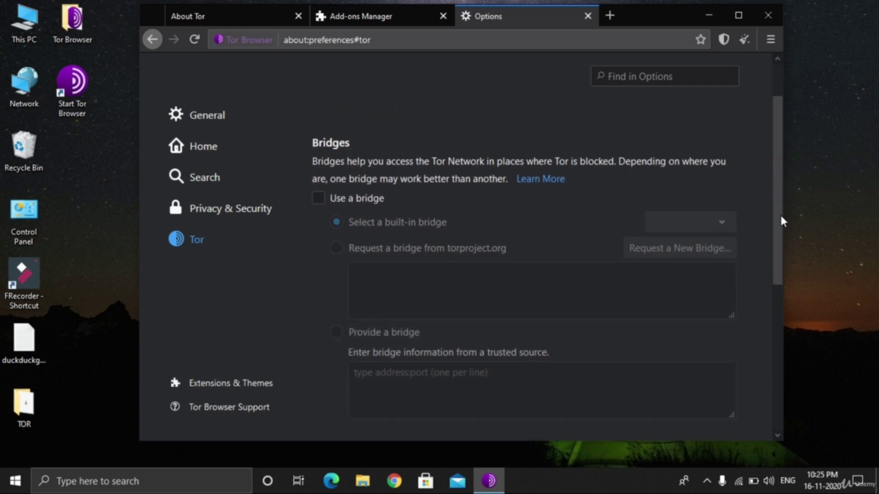
left_click_drag(780, 219, 786, 382)
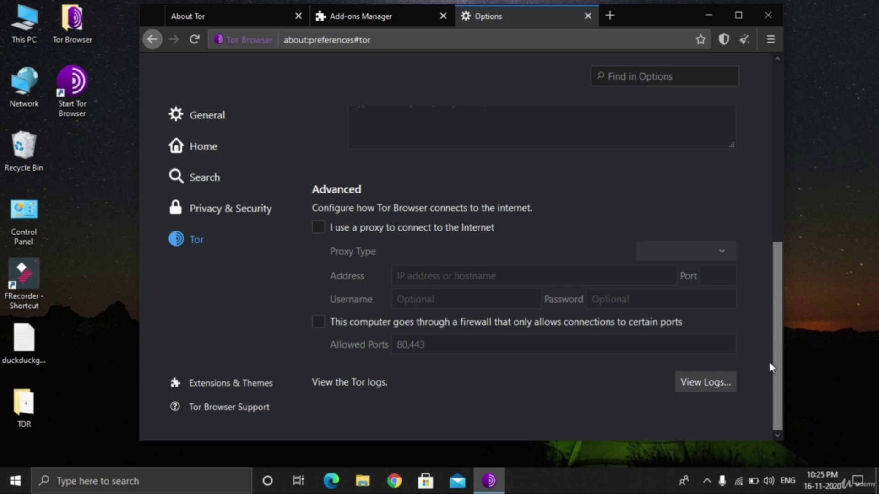
left_click_drag(776, 363, 769, 129)
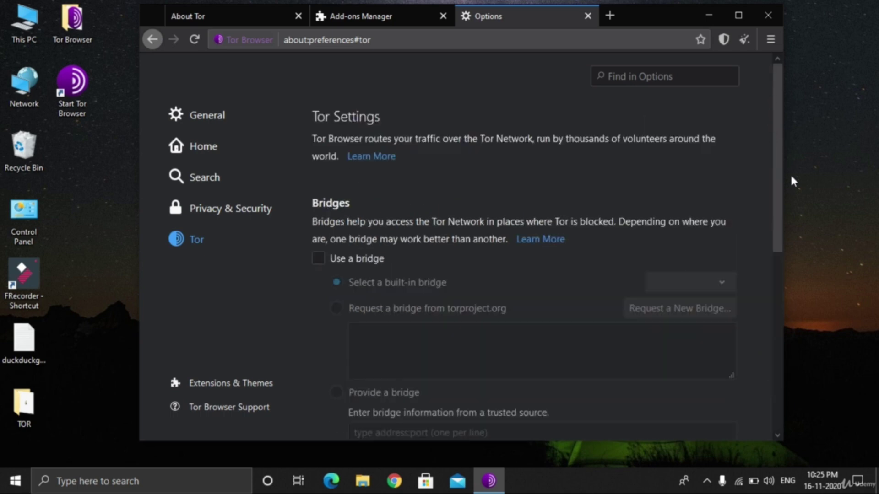
left_click_drag(793, 181, 736, 114)
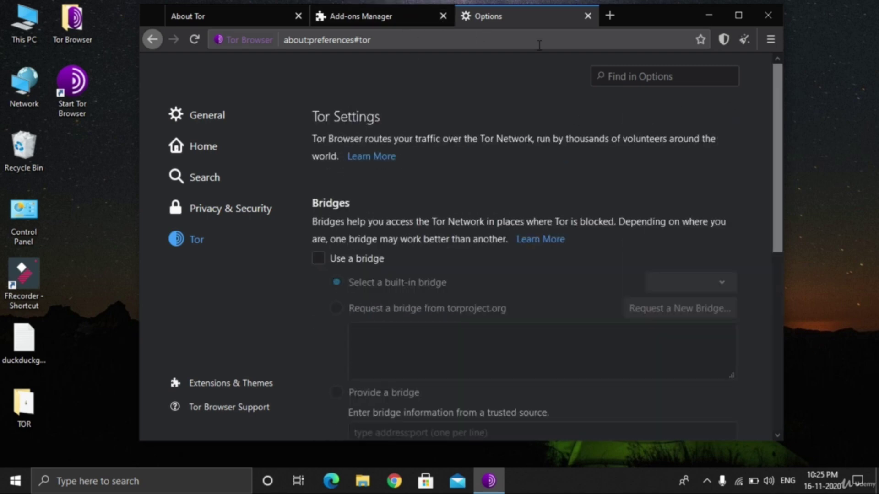
left_click(587, 17)
Step: Close the Add-ons Manager tab, search 'duckduckgo' and open the official duckduckgo.com result
left_click(443, 16)
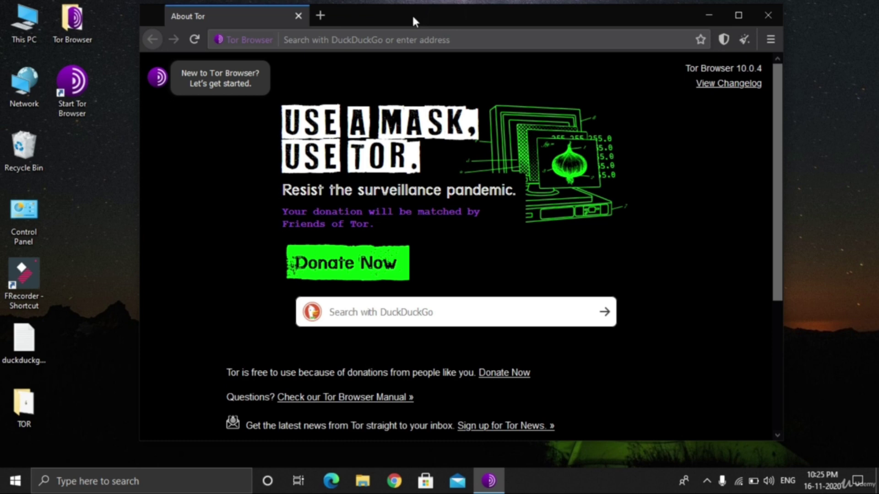
left_click(413, 314)
type("duckduckgo")
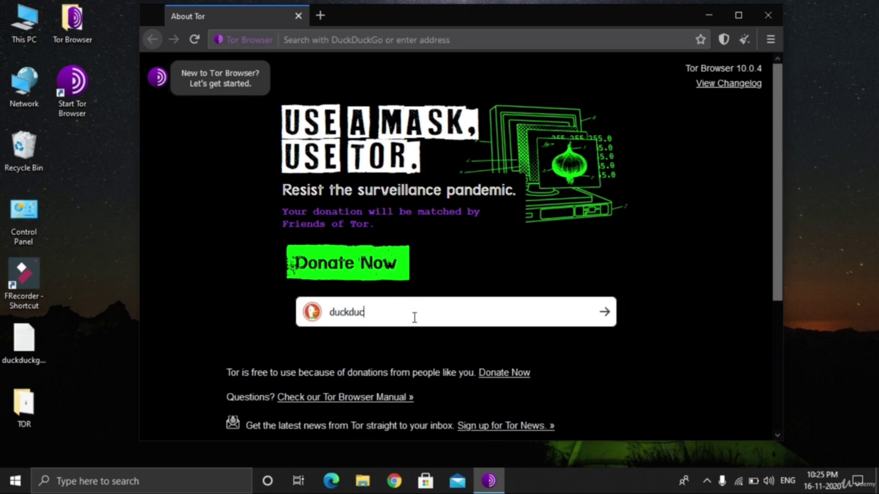
key("Return")
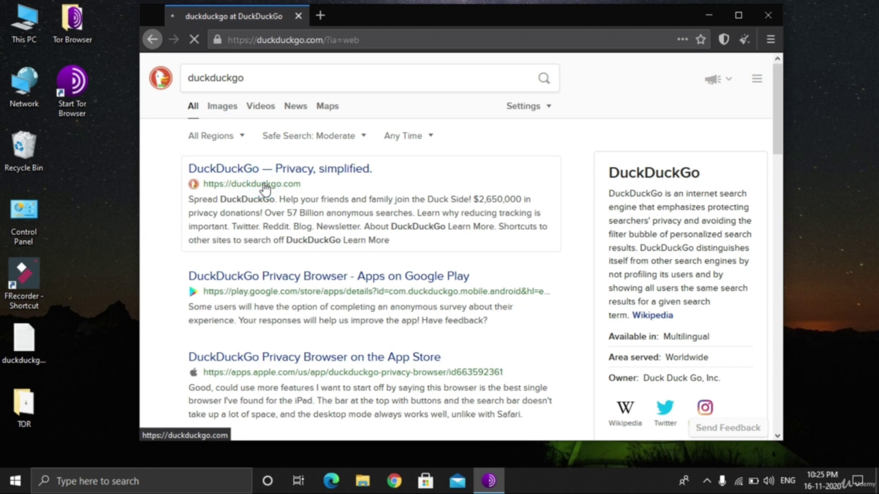
left_click(265, 185)
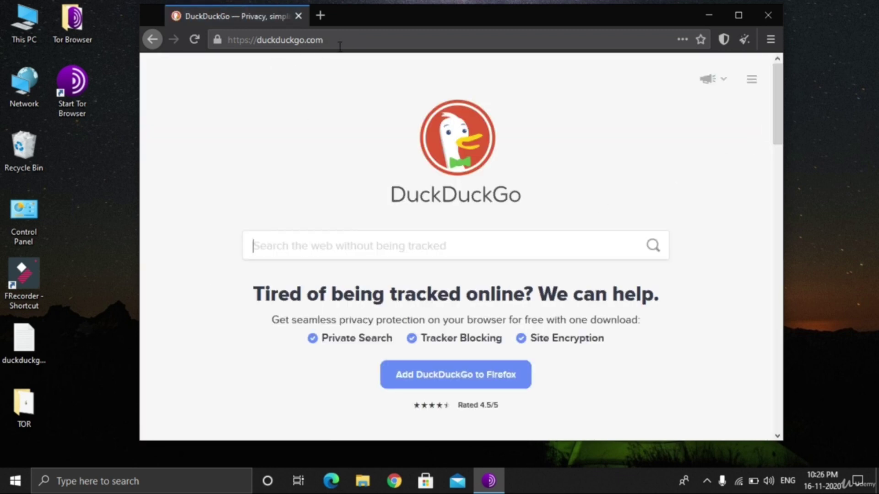
left_click_drag(782, 132, 792, 108)
left_click(410, 37)
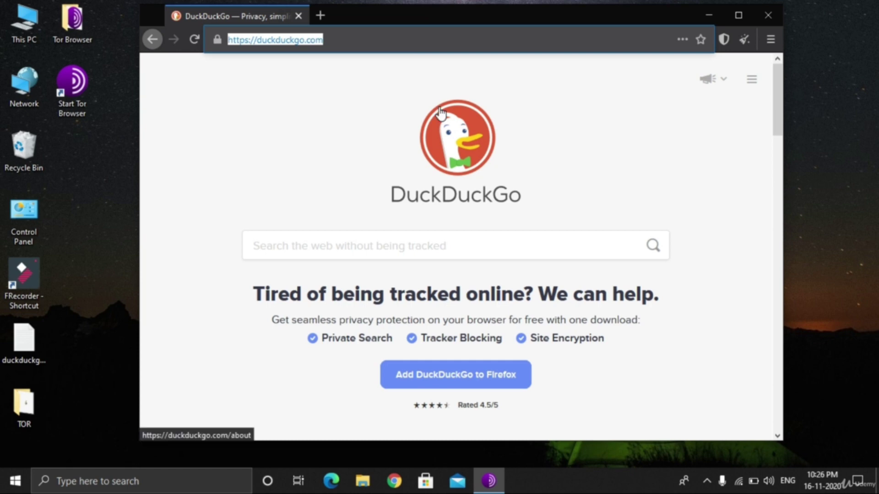
scroll(439, 109, "down", 10)
scroll(770, 115, "up", 10)
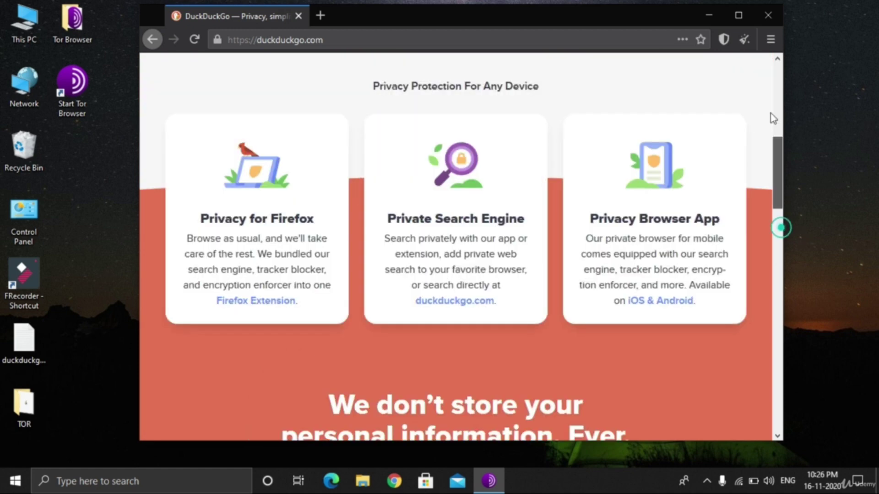
Step: Copy the .onion address from the duckduckgo.onion note and select the browser's address bar
left_click(705, 15)
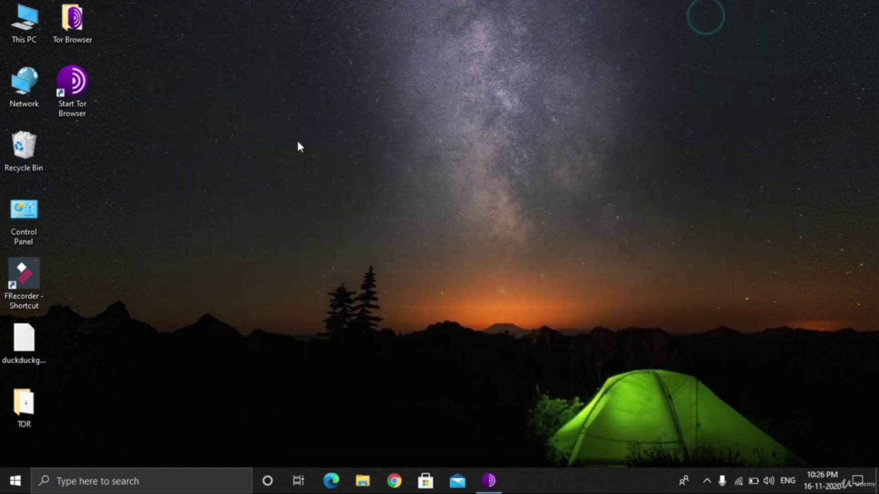
double_click(34, 339)
key("ctrl+a")
key("ctrl+c")
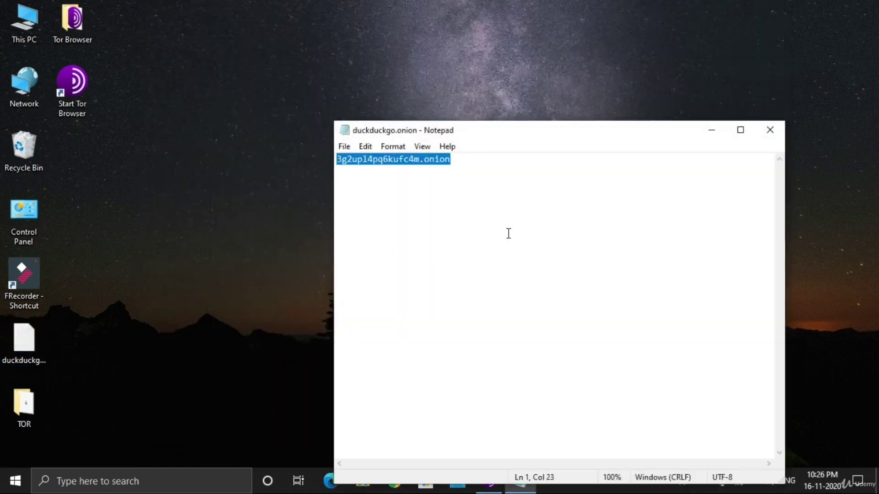
left_click(769, 130)
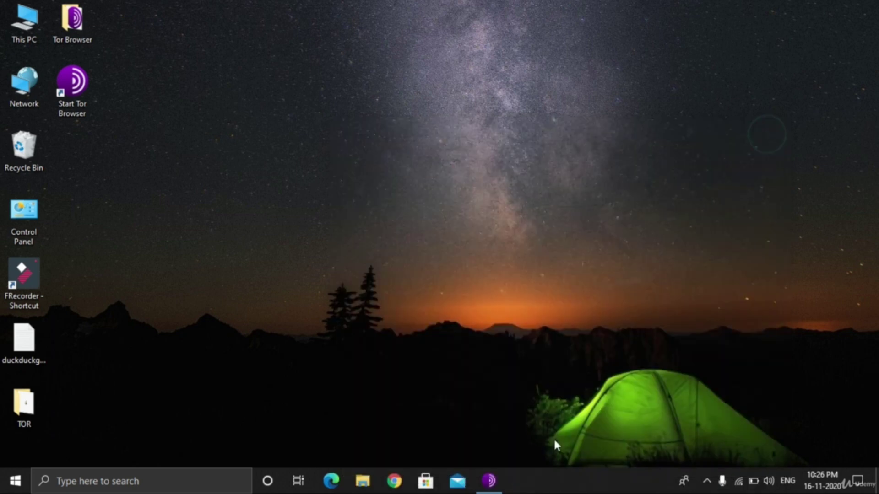
left_click(489, 481)
left_click(384, 40)
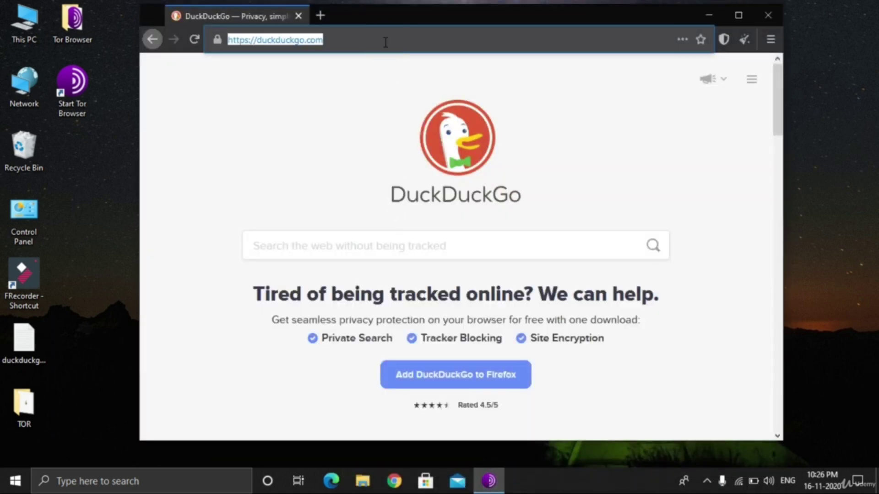
Step: Paste 3g2upl4pq6kufc4m.onion into the address bar and load it
key("ctrl+v")
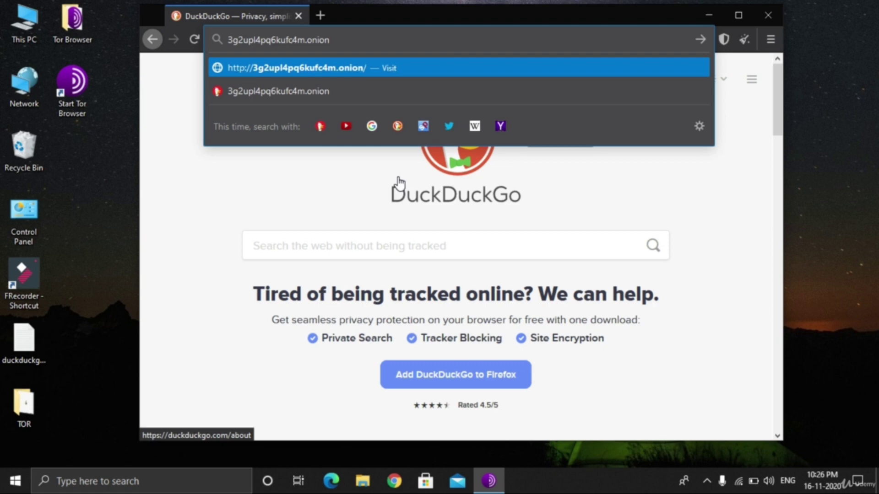
key("Return")
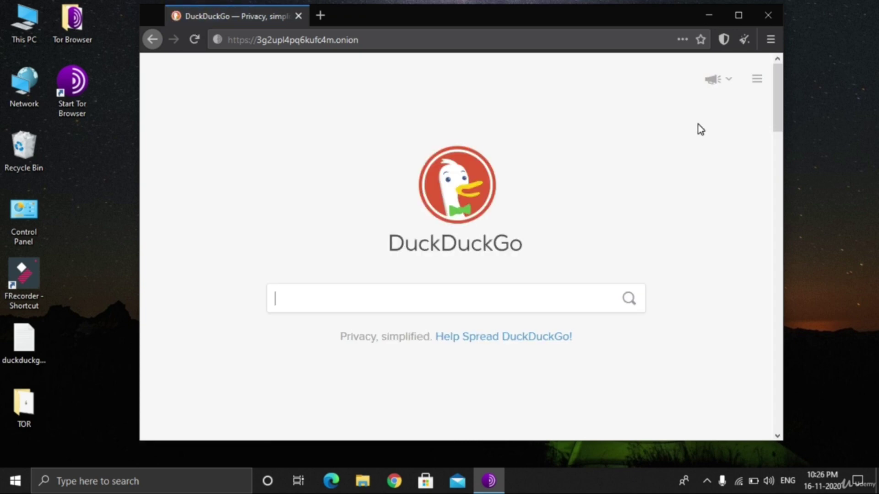
left_click_drag(776, 86, 852, 316)
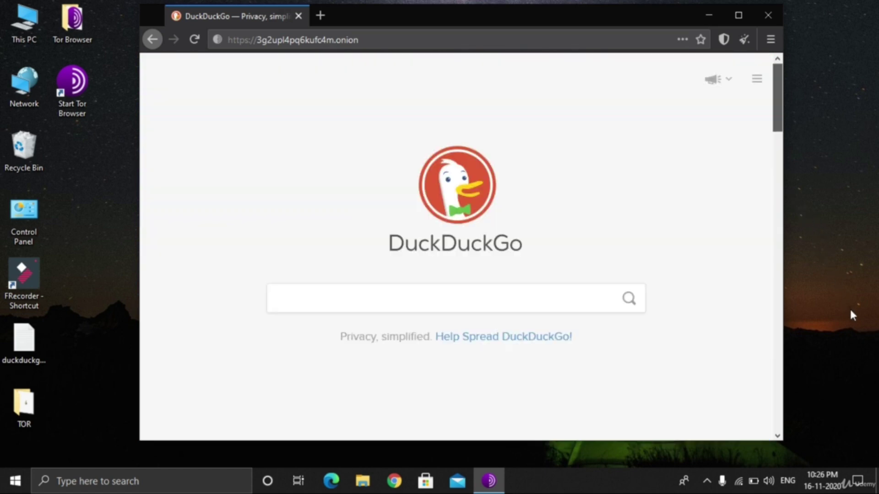
left_click_drag(780, 111, 814, 293)
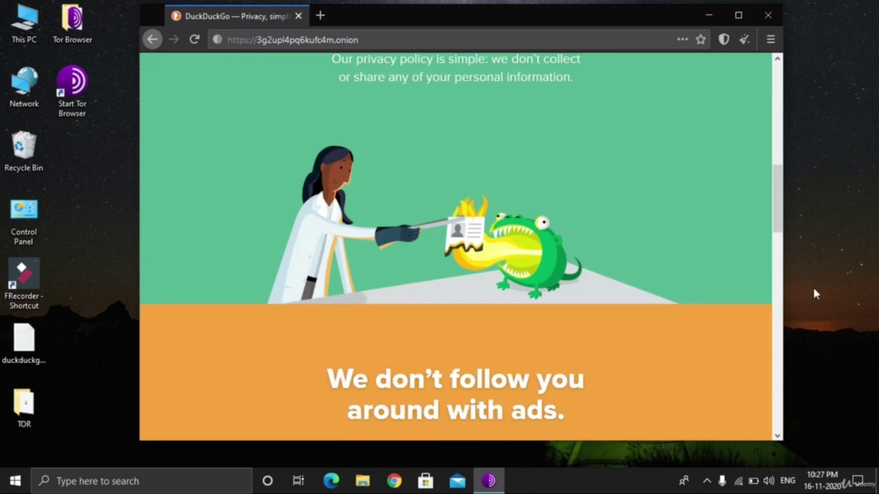
left_click_drag(777, 192, 762, 35)
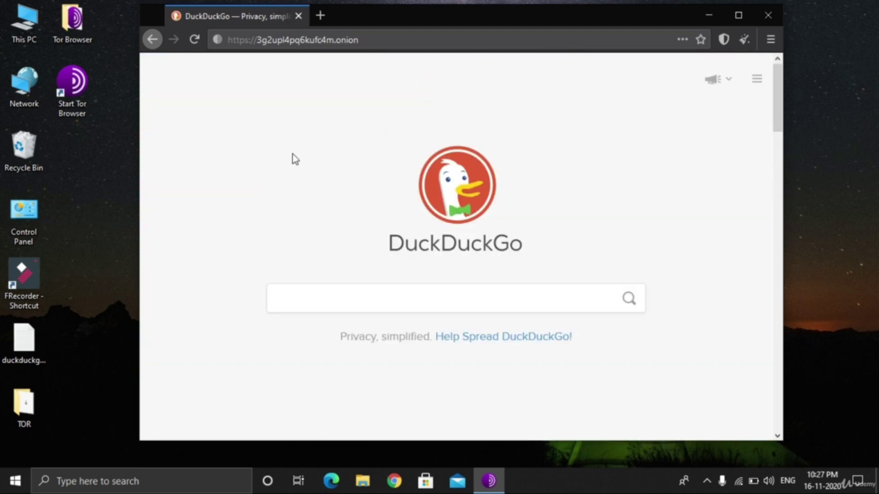